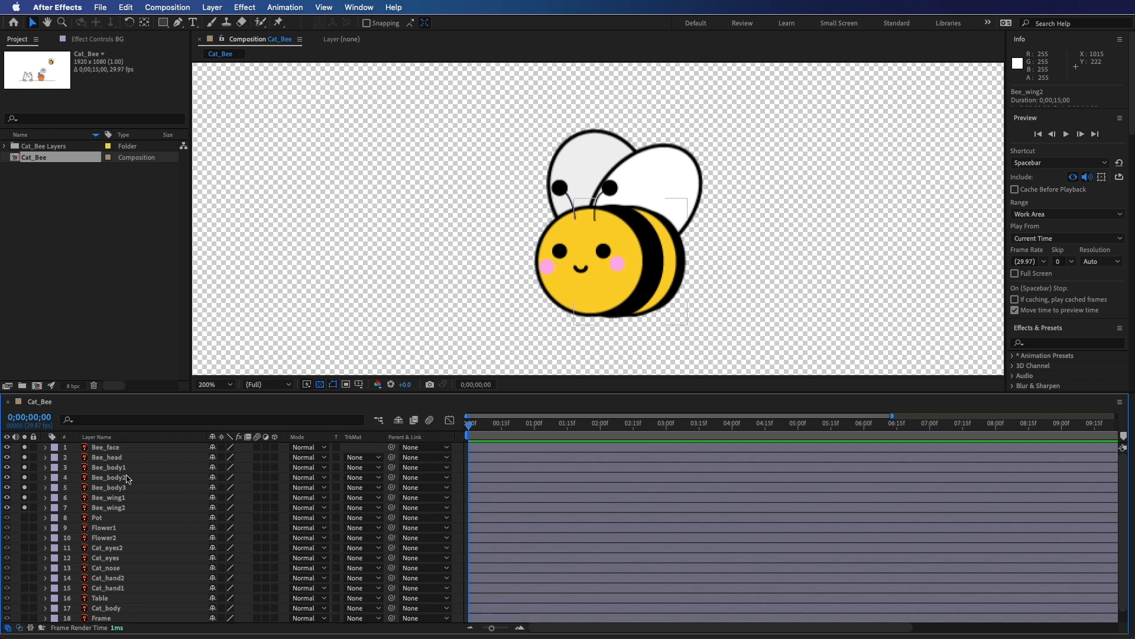
Step: Parent the Bee_face, Bee_body1, Bee_body2 and Bee_body3 layers to Bee_head
left_click(112, 458)
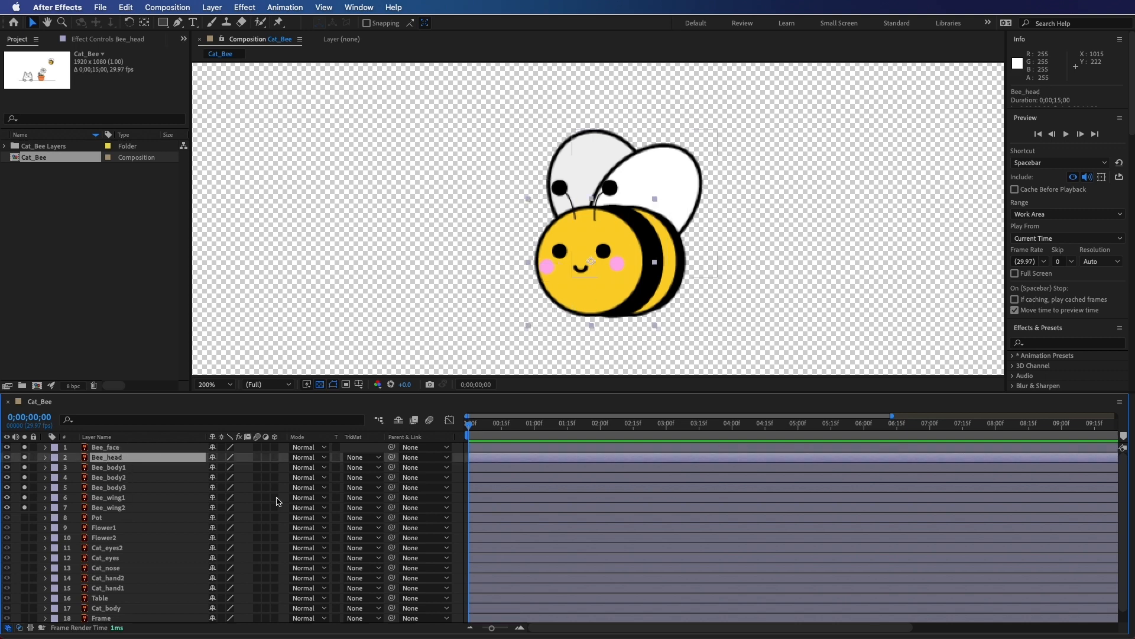
left_click_drag(391, 448, 125, 458)
left_click(123, 467)
left_click(106, 477, "shift")
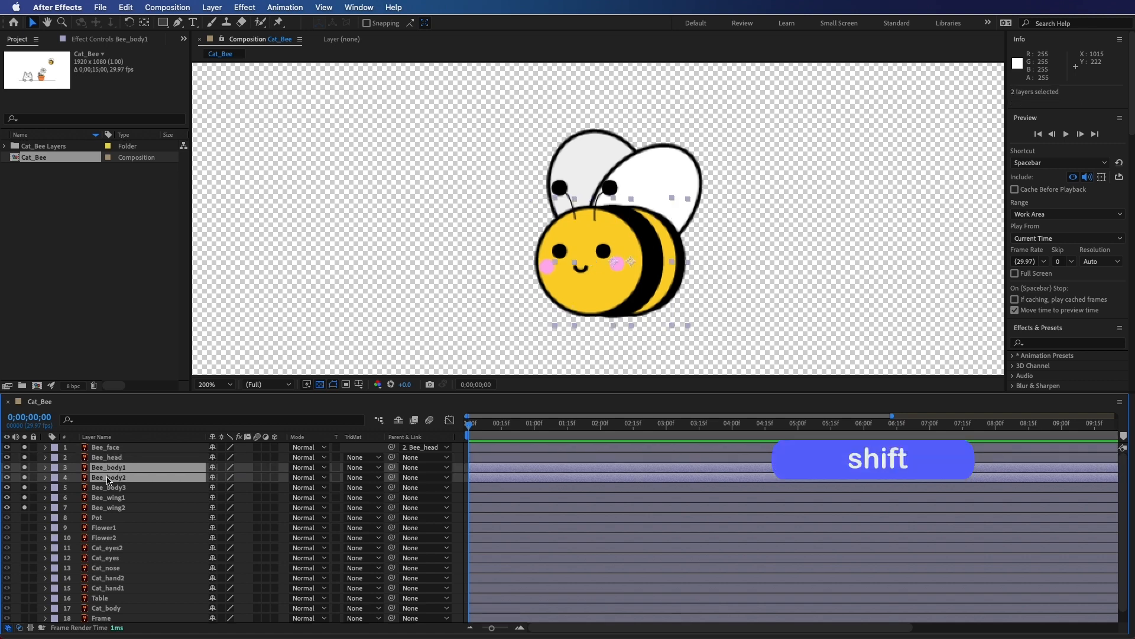
left_click(111, 488, "shift")
left_click_drag(392, 467, 109, 457)
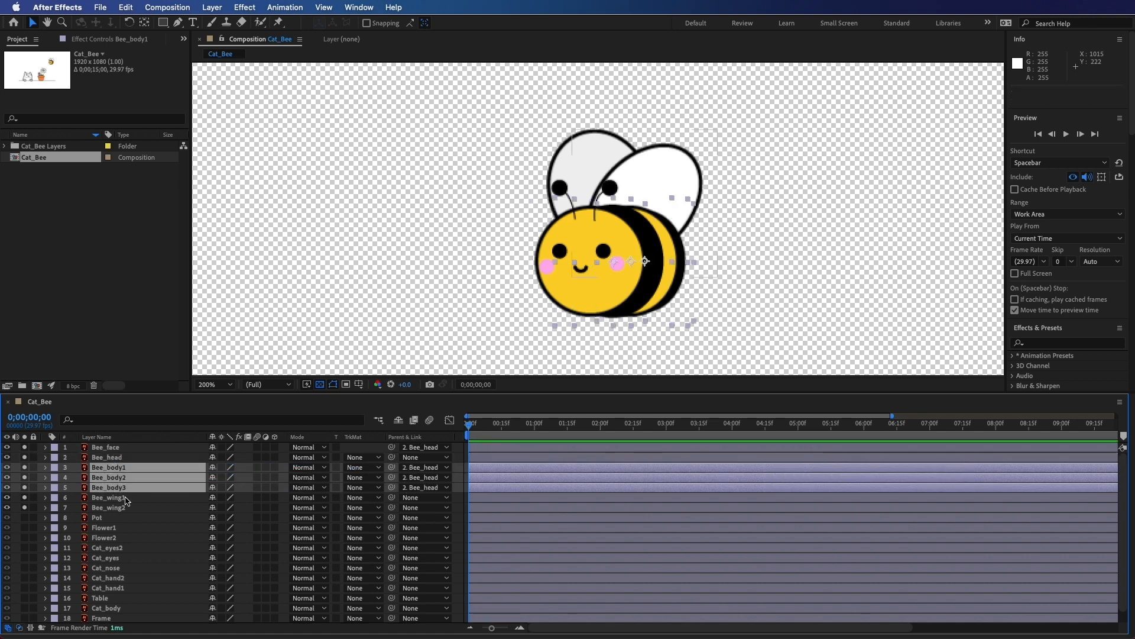
Step: Parent both wing layers, Bee_wing1 and Bee_wing2, to Bee_body1
left_click(108, 498)
left_click(108, 507, "shift")
left_click_drag(393, 507, 104, 470)
Step: Test the parenting by shifting the Bee_head layer slightly, and undo the move
left_click(104, 469)
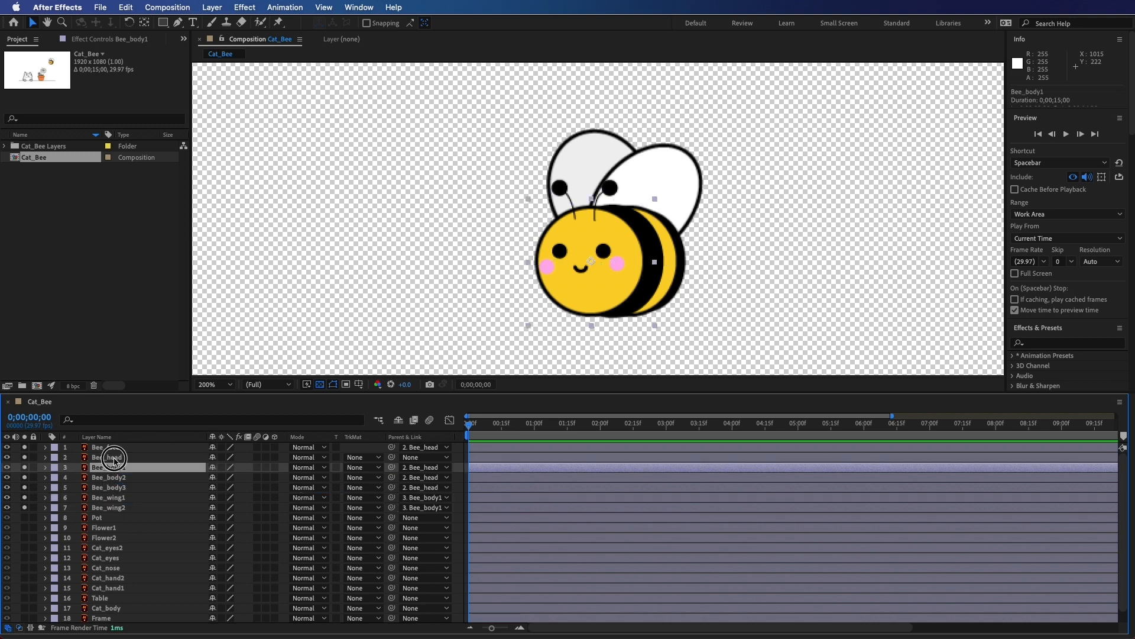
left_click(113, 458)
mouse_move(596, 290)
left_mouse_down()
mouse_move(591, 299)
mouse_move(580, 288)
left_mouse_up()
key("super+z")
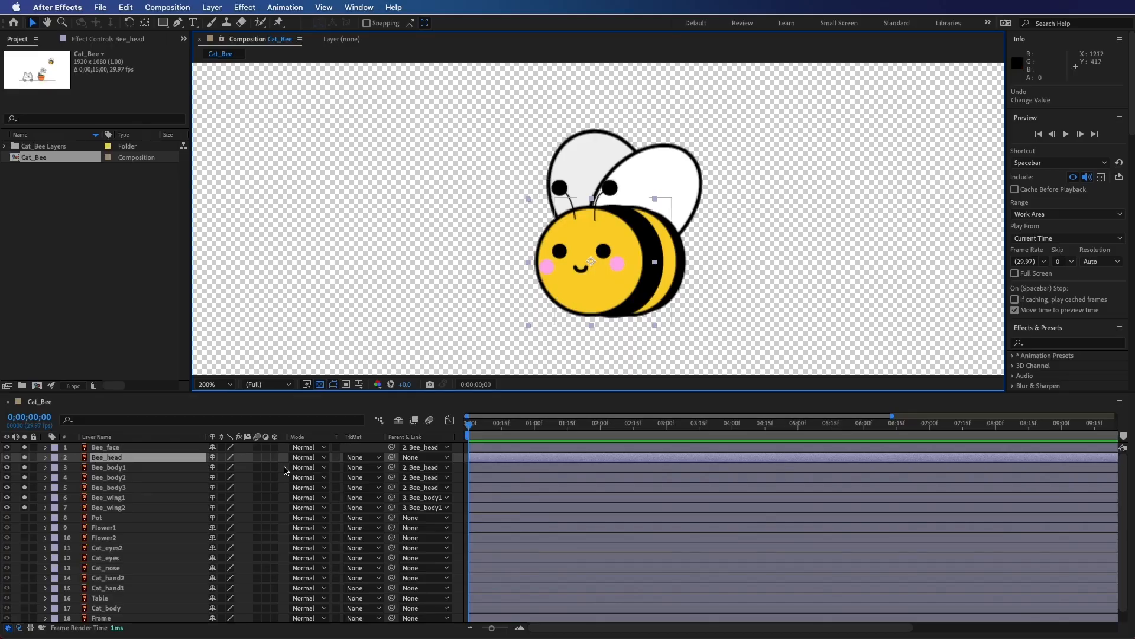
Step: Create a null object and place it on the centre of the bee's head at about 1338, 324
right_click(285, 470)
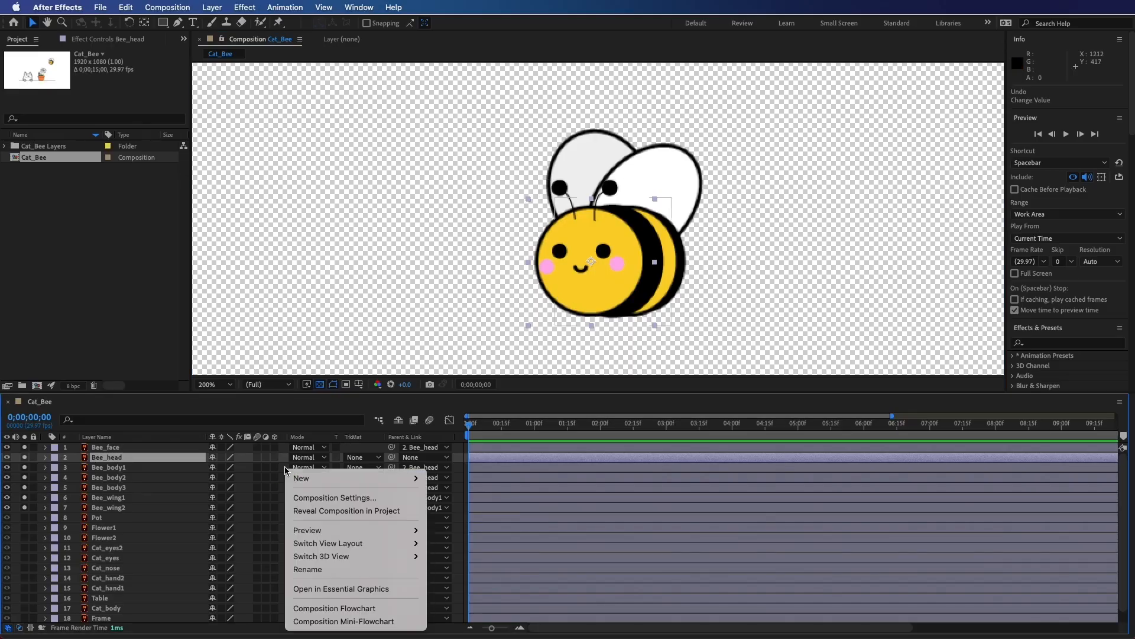
mouse_move(353, 478)
left_click(478, 550)
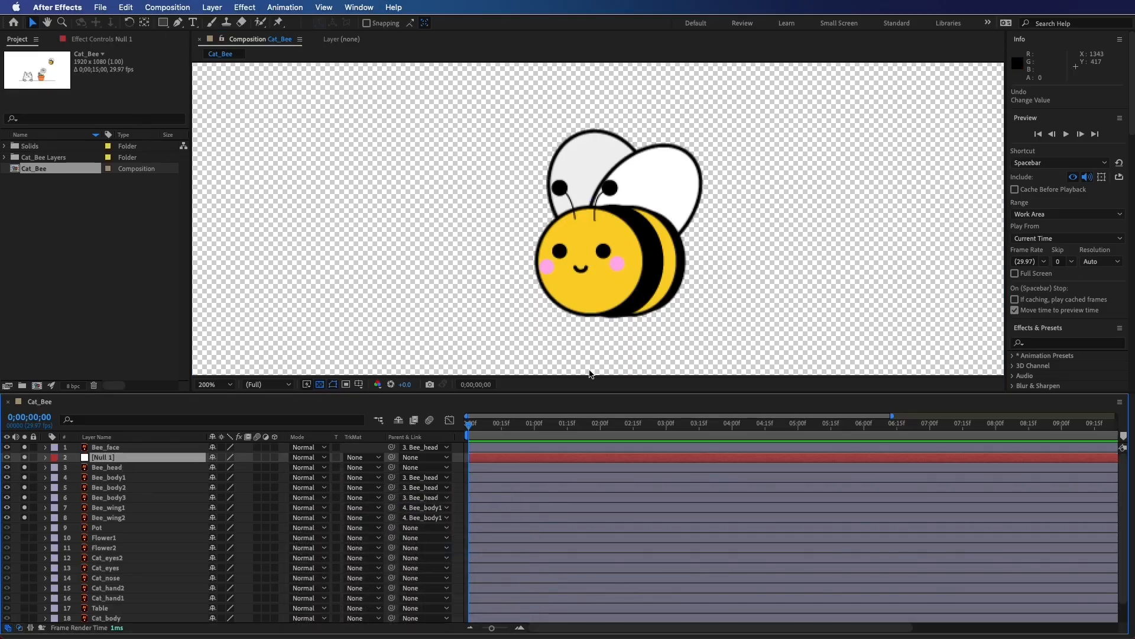
key("comma")
key("comma")
key("comma")
key("comma")
left_click_drag(482, 299, 594, 235)
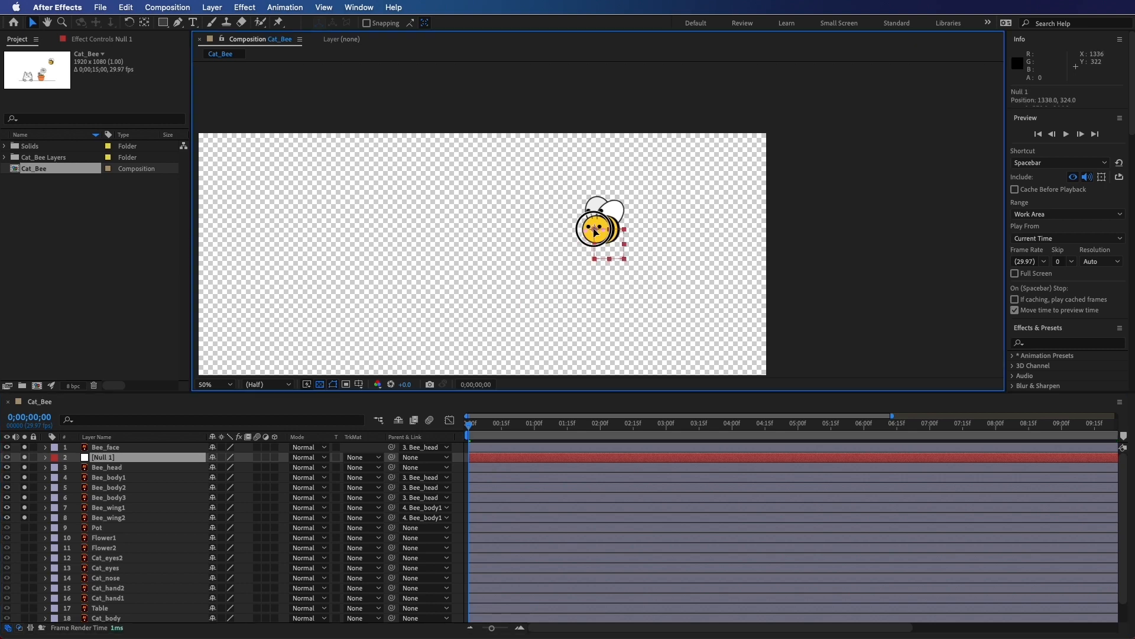
Step: Put Null 1 at the top of the layer stack and parent Bee_head to it
left_click_drag(119, 462, 117, 449)
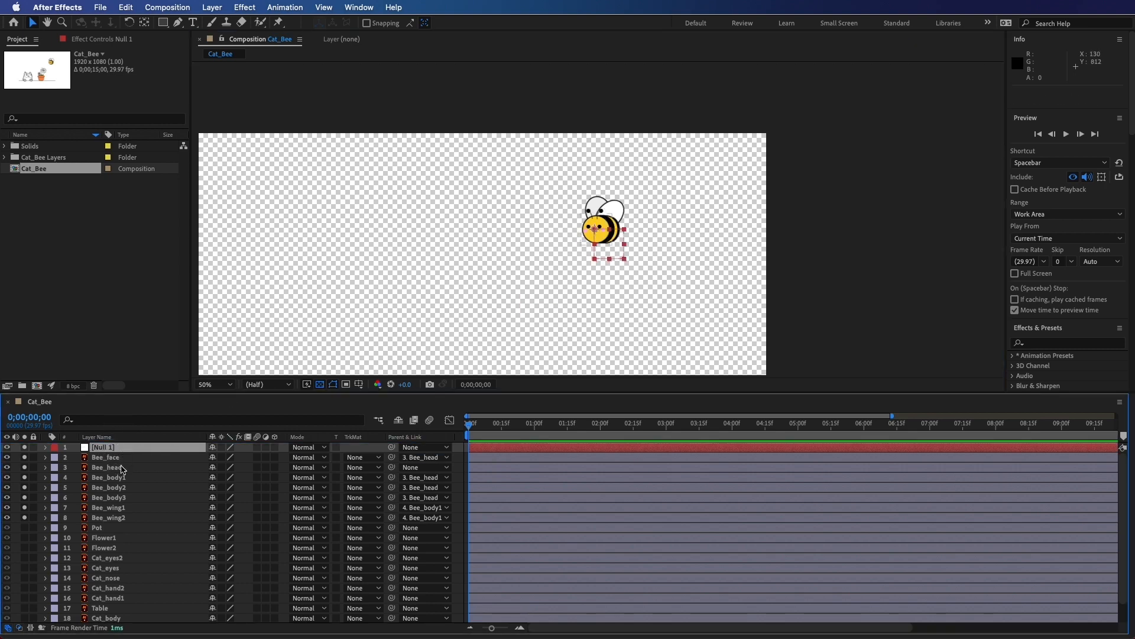
left_click(122, 467)
left_click_drag(391, 469, 112, 449)
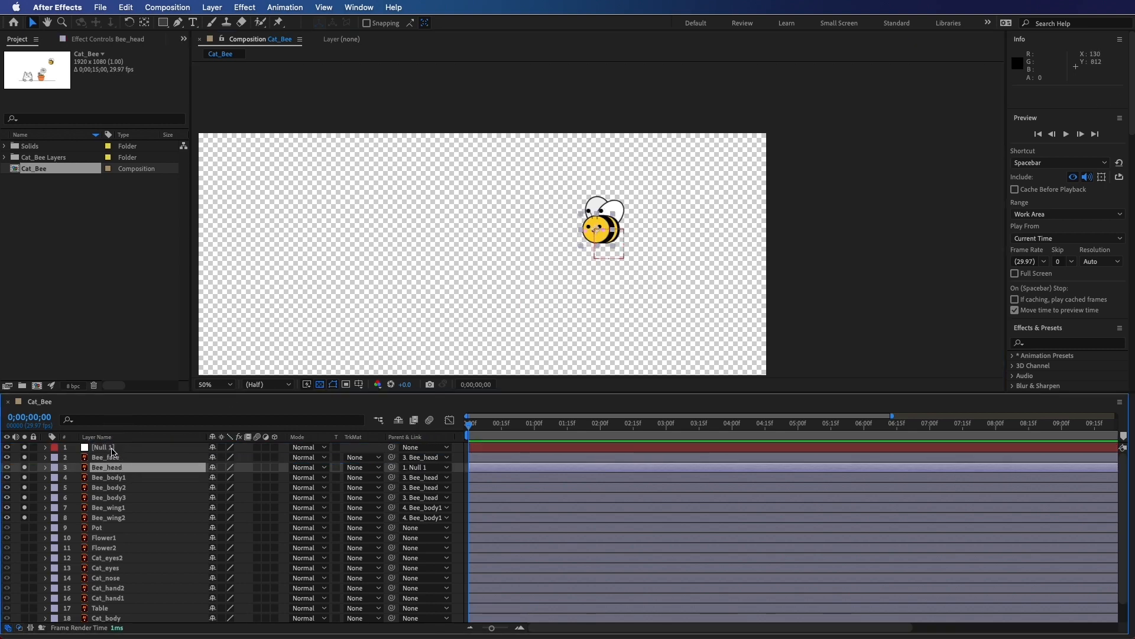
Step: Keyframe Null 1's position at the start, and move it toward the frame's centre to 992, 380 at 0;00;00;29
left_click(118, 448)
key("p")
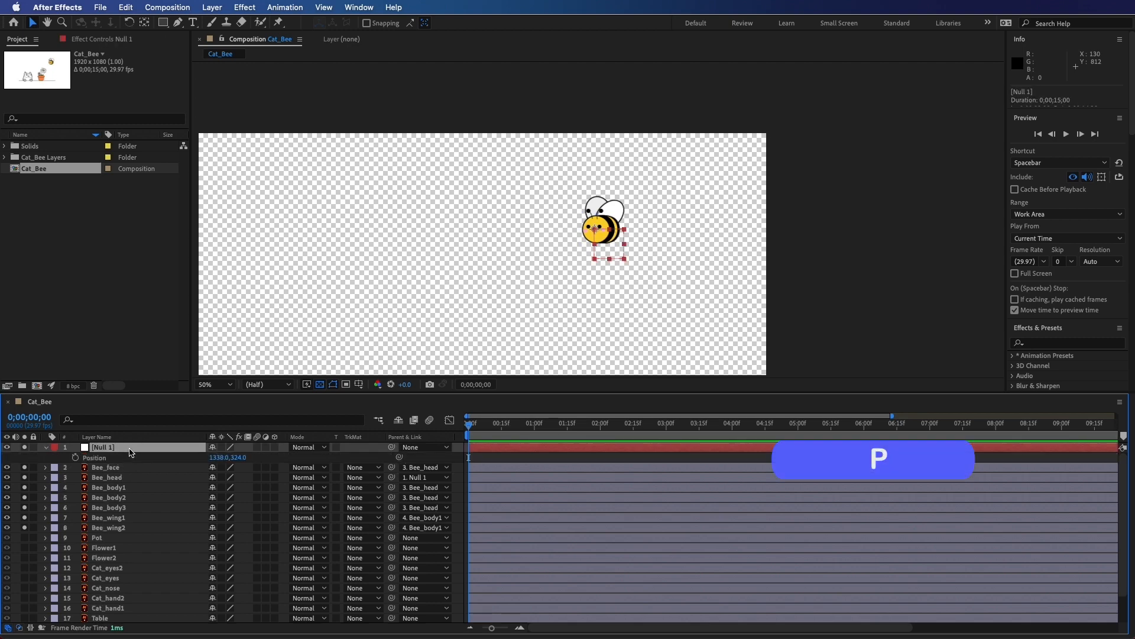
left_click(75, 457)
left_click_drag(544, 426, 536, 430)
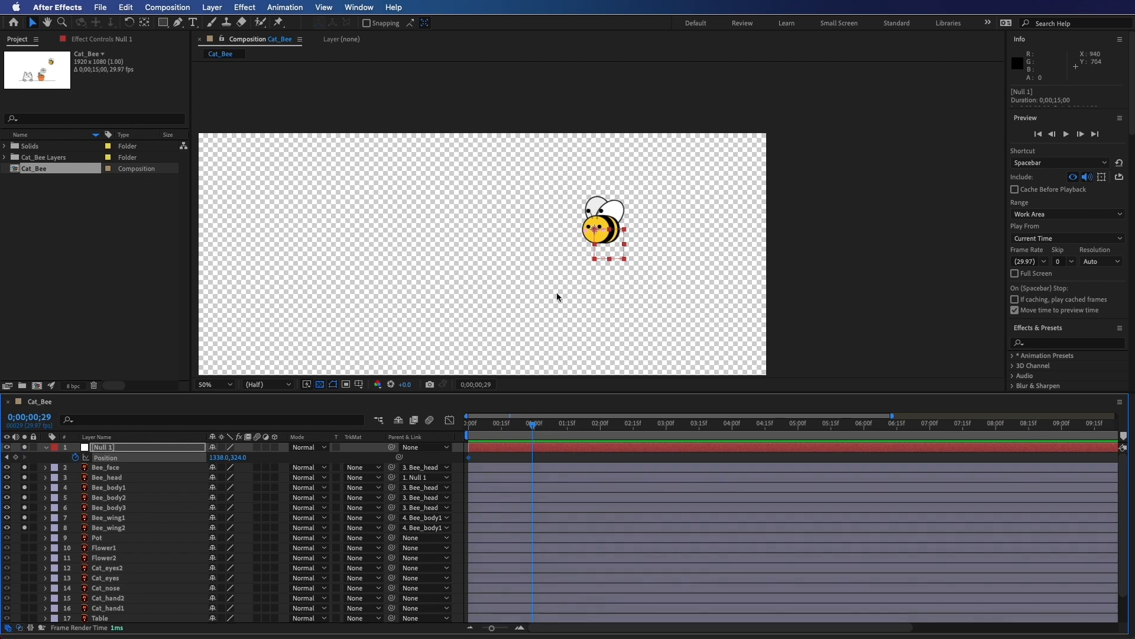
left_click_drag(598, 235, 495, 252)
Step: Bend Null 1's motion path into a downward arc with both keyframe handles, and preview the bee's flight
left_click_drag(579, 236, 583, 254)
left_click_drag(500, 249, 505, 275)
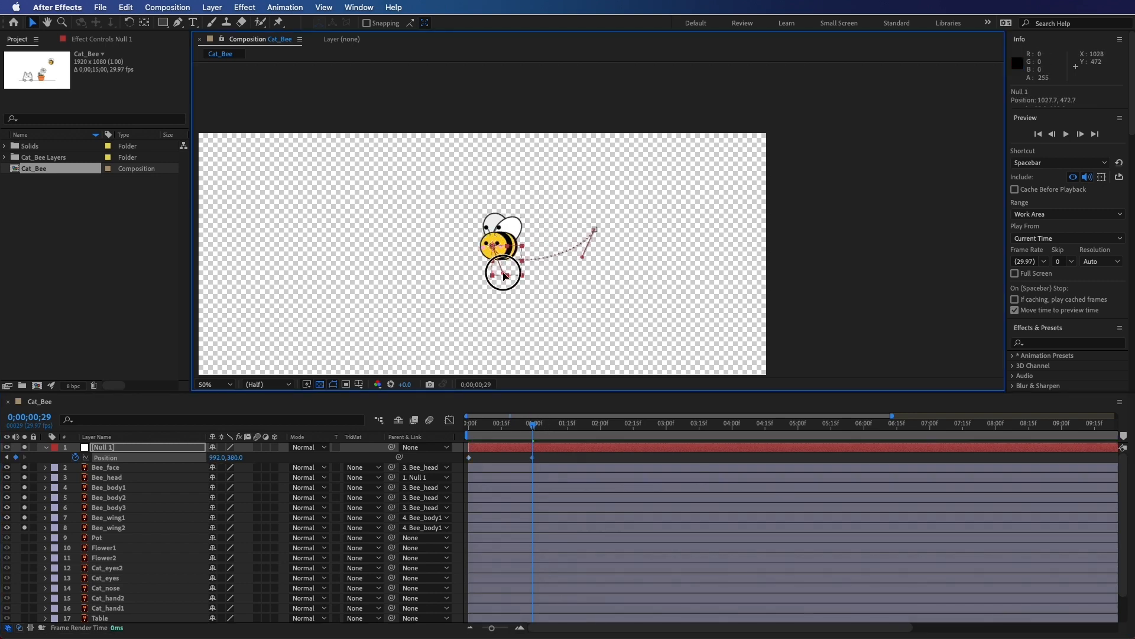
left_click(479, 425)
key("space")
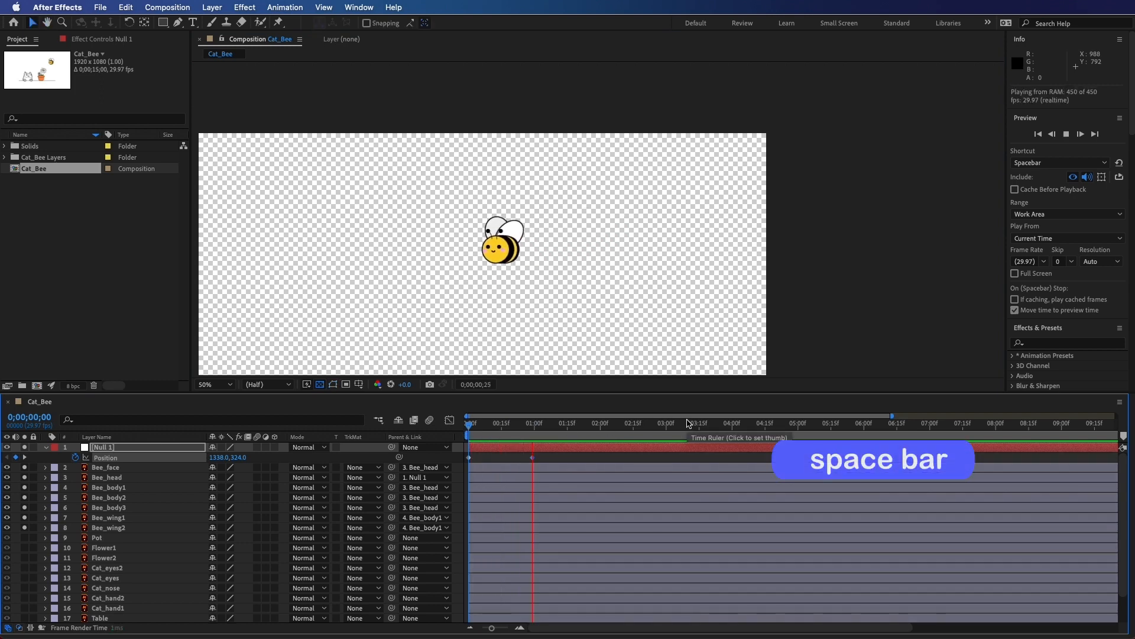
key("space")
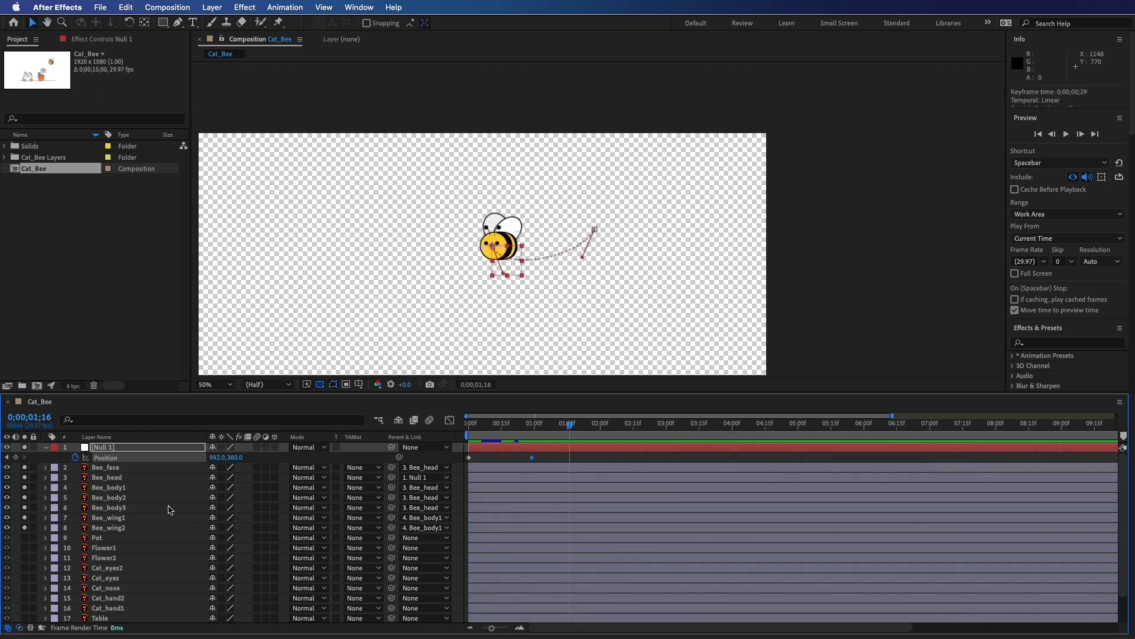
Step: Remove all position keyframes from Null 1, collapse its properties and return to the start of the timeline
left_click(76, 458)
left_click(46, 448)
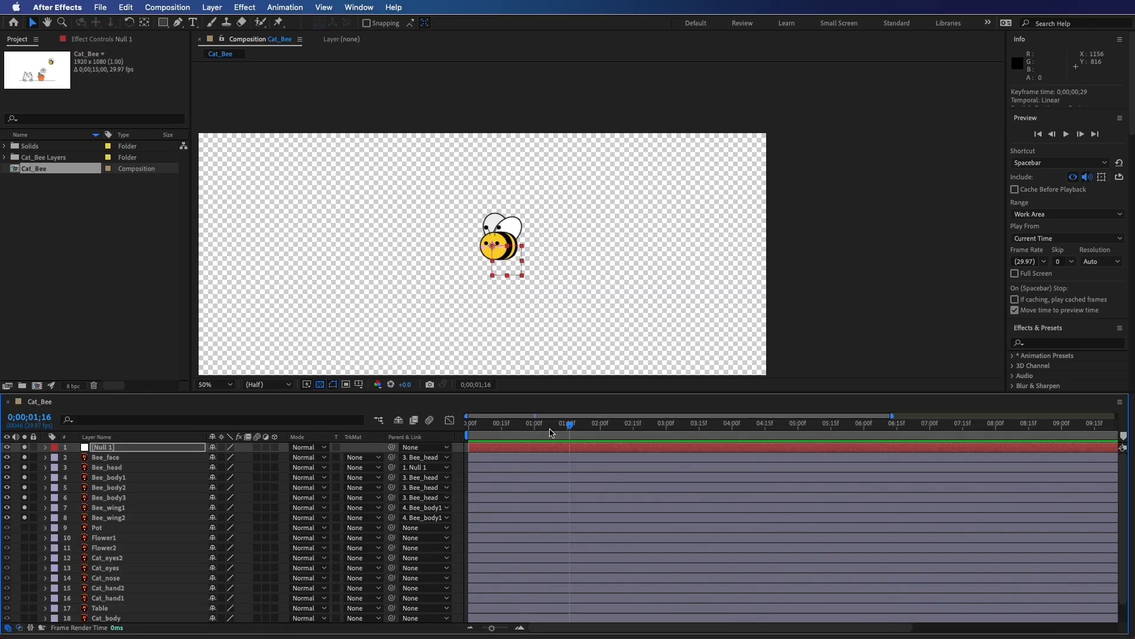
left_click(469, 423)
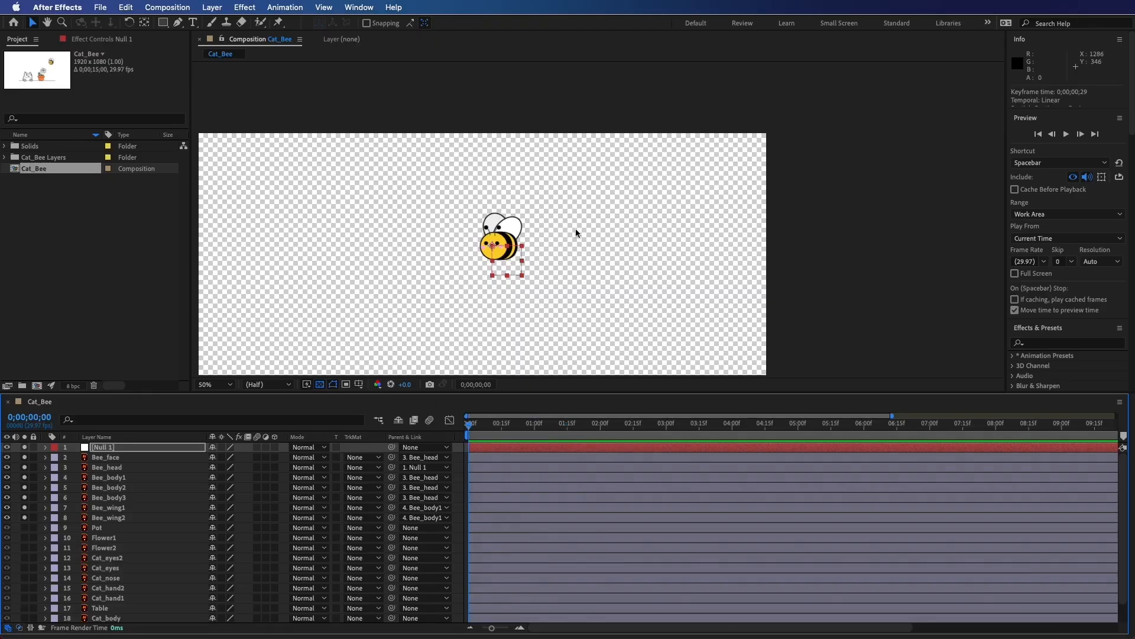
Step: Move the anchor points of Bee_wing1 and Bee_wing2 to the base of each wing, where it meets the body
scroll(569, 237, "up", 2)
left_click(418, 245)
key("y")
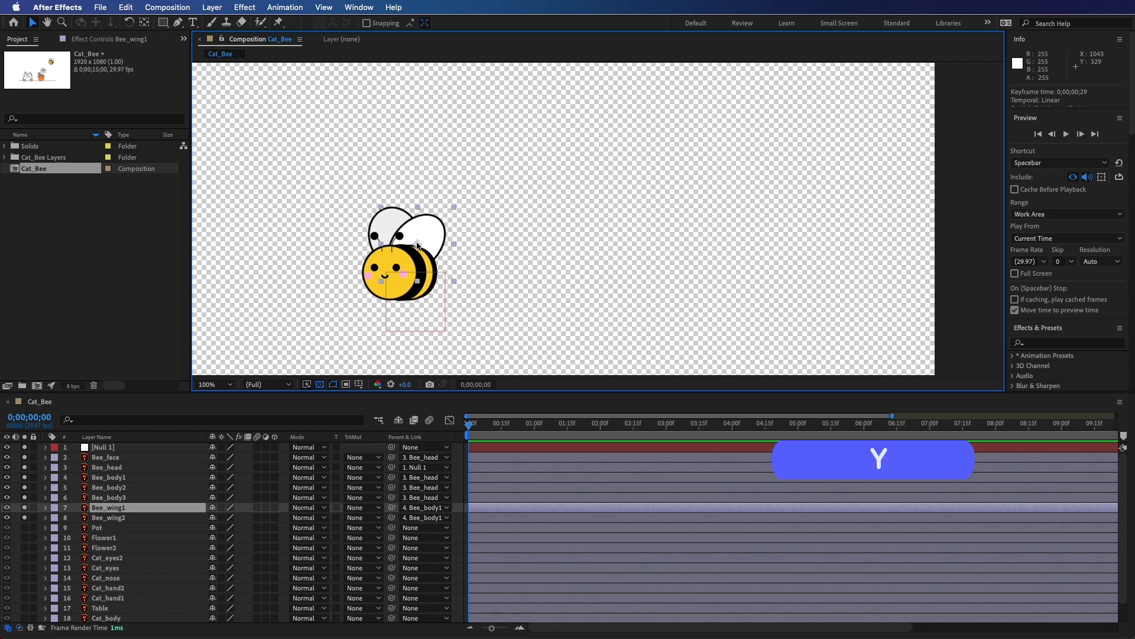
left_click_drag(418, 245, 402, 263)
left_click(376, 220)
key("y")
key("v")
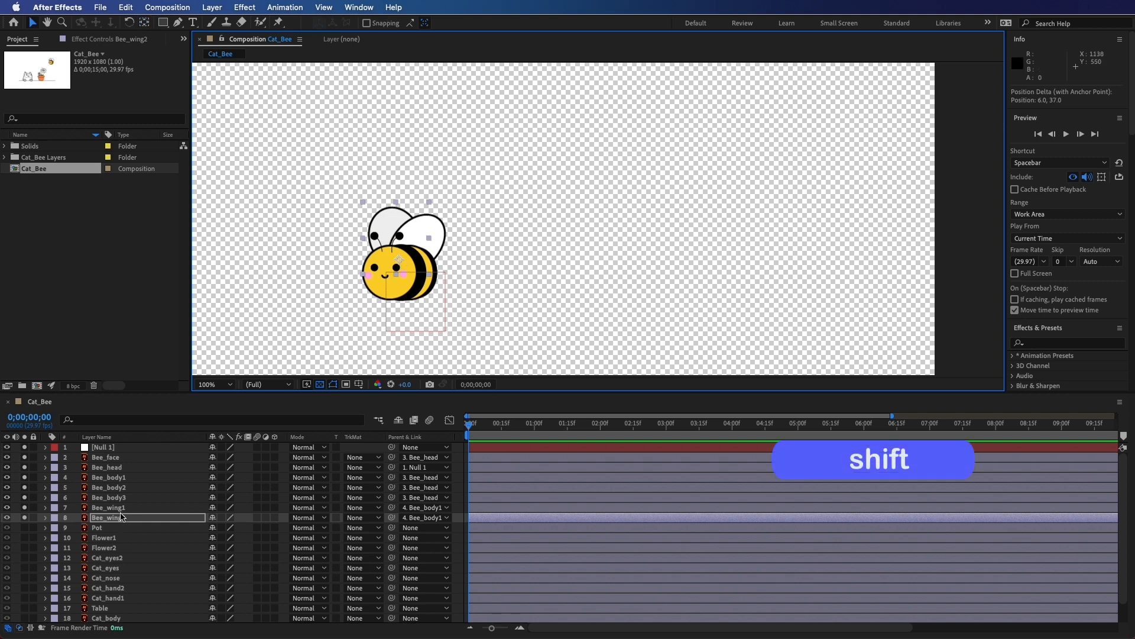
Step: Keyframe both wings' rotation at the start, and at 0;00;00;03 set Bee_wing1 to 10° and Bee_wing2 to -10°
left_click(122, 509, "shift")
key("r")
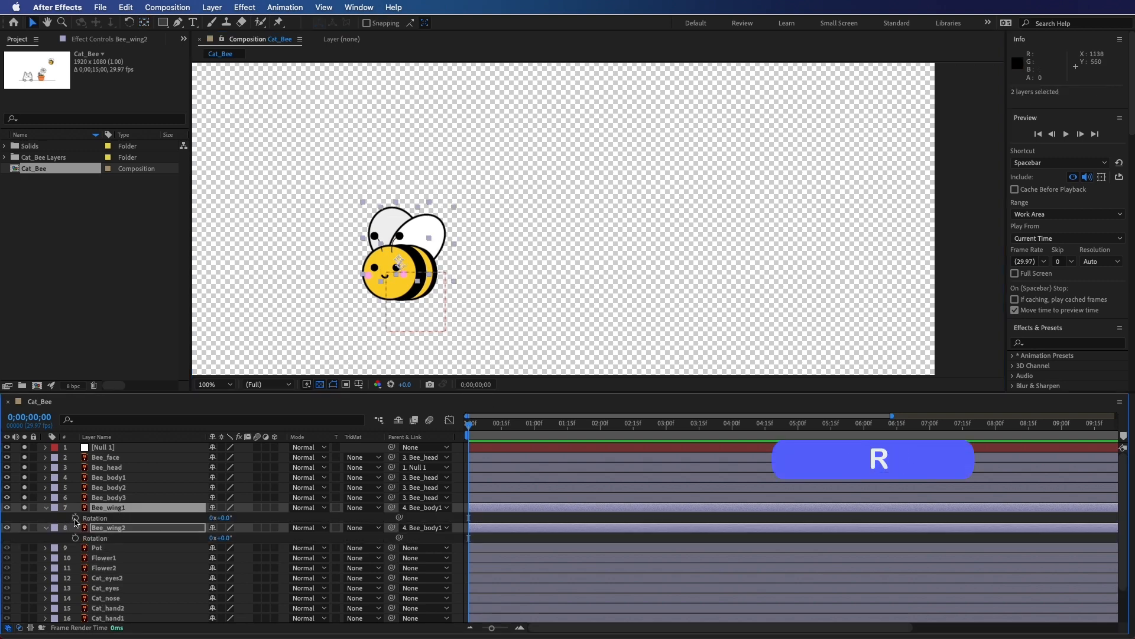
left_click(75, 518)
left_click_drag(469, 422, 477, 427)
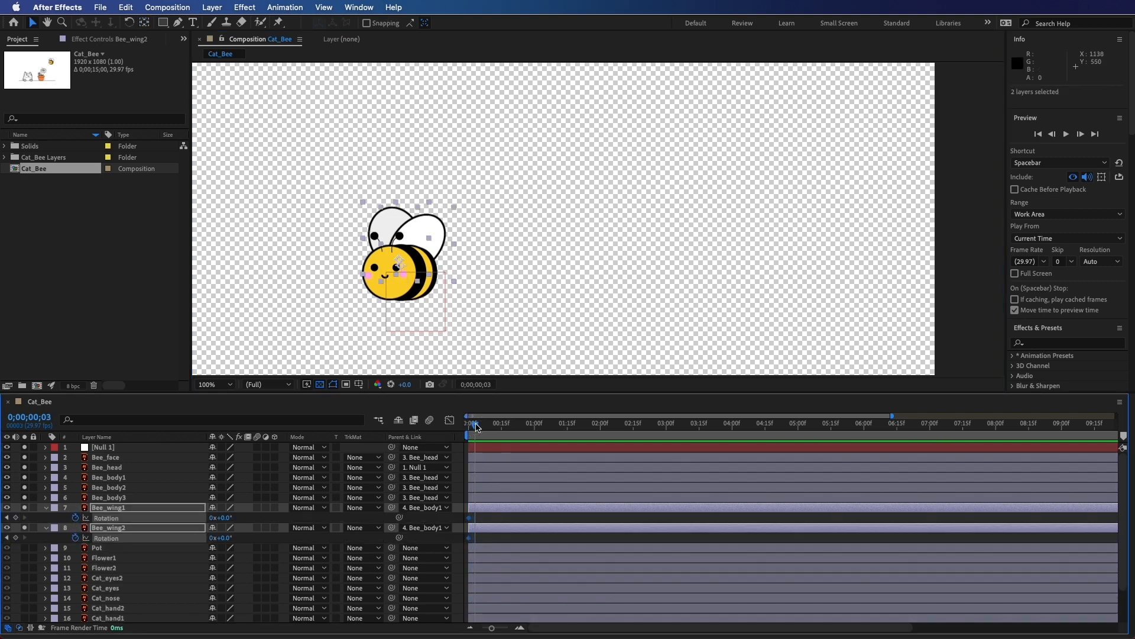
left_click_drag(220, 518, 233, 519)
key("Return")
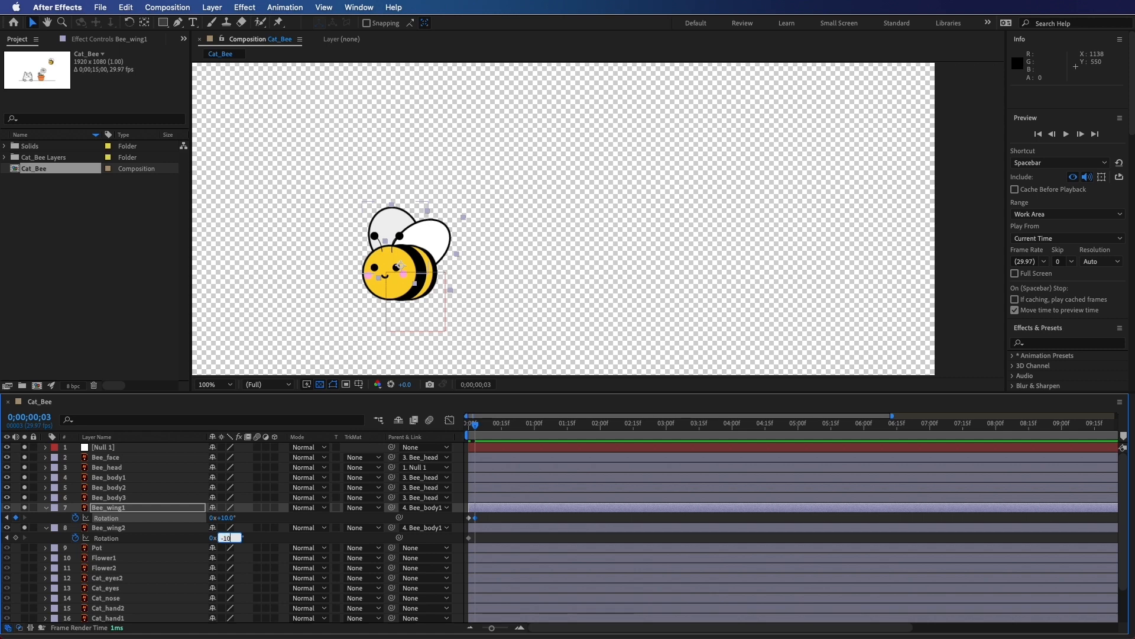
type("-10")
key("Return")
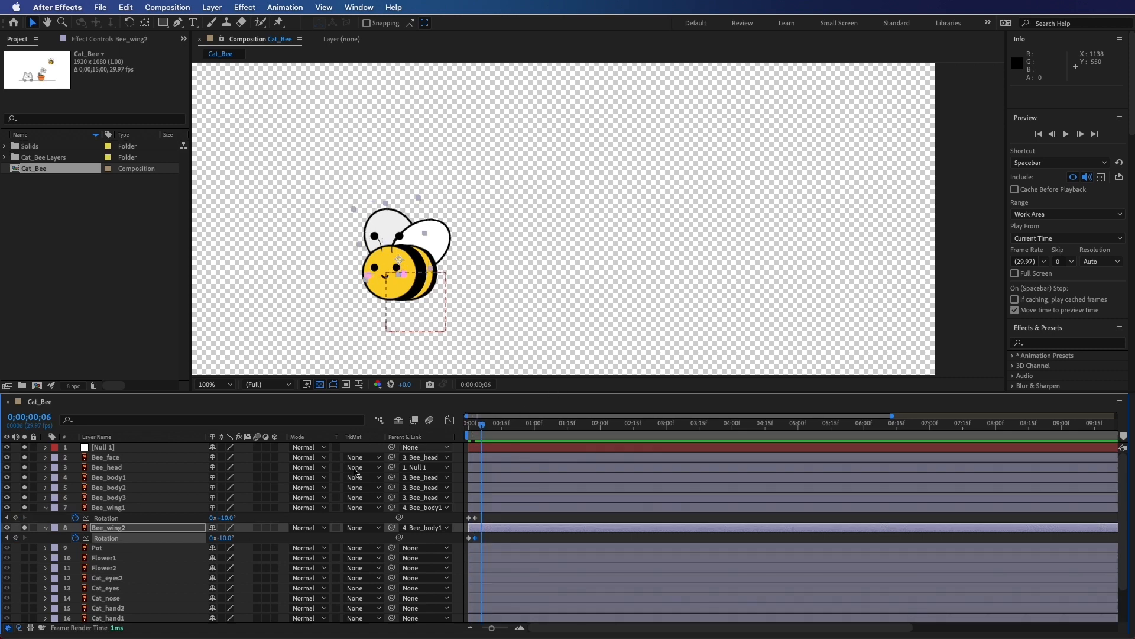
Step: Return the rotation of Bee_wing1 and Bee_wing2 to 0° at 0;00;00;06
left_click(226, 539)
type("0")
key("Return")
left_click_drag(482, 425, 482, 427)
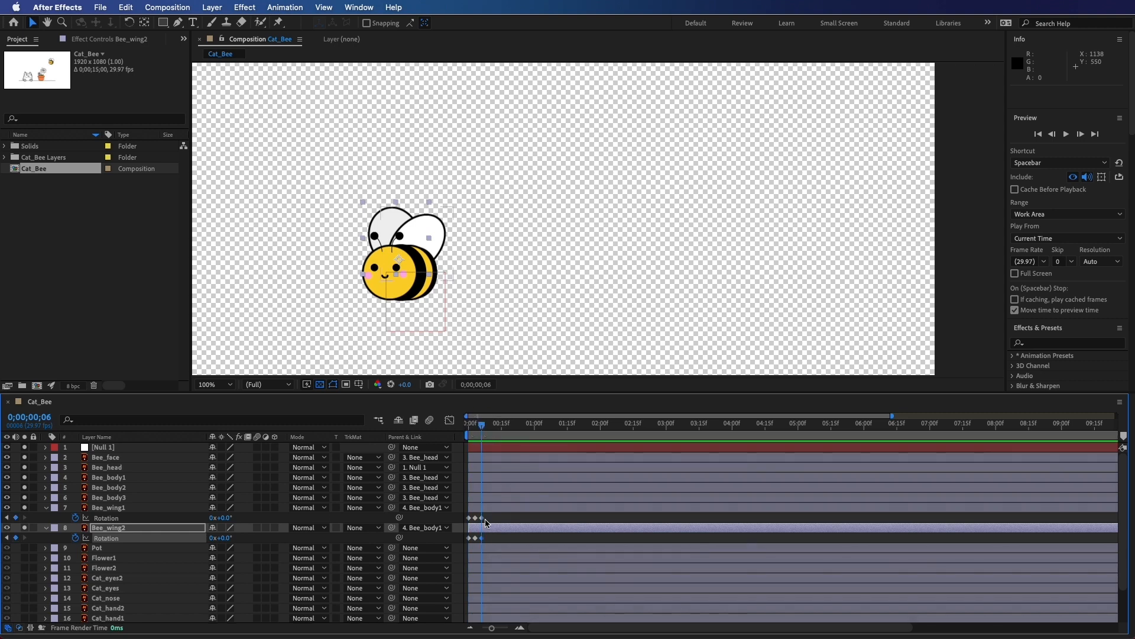
Step: Repeat Bee_wing1's flap by copying its rotation keyframes and pasting them at successive times up to 0;00;01;06
left_click(473, 508)
key("super+c")
key("super+v")
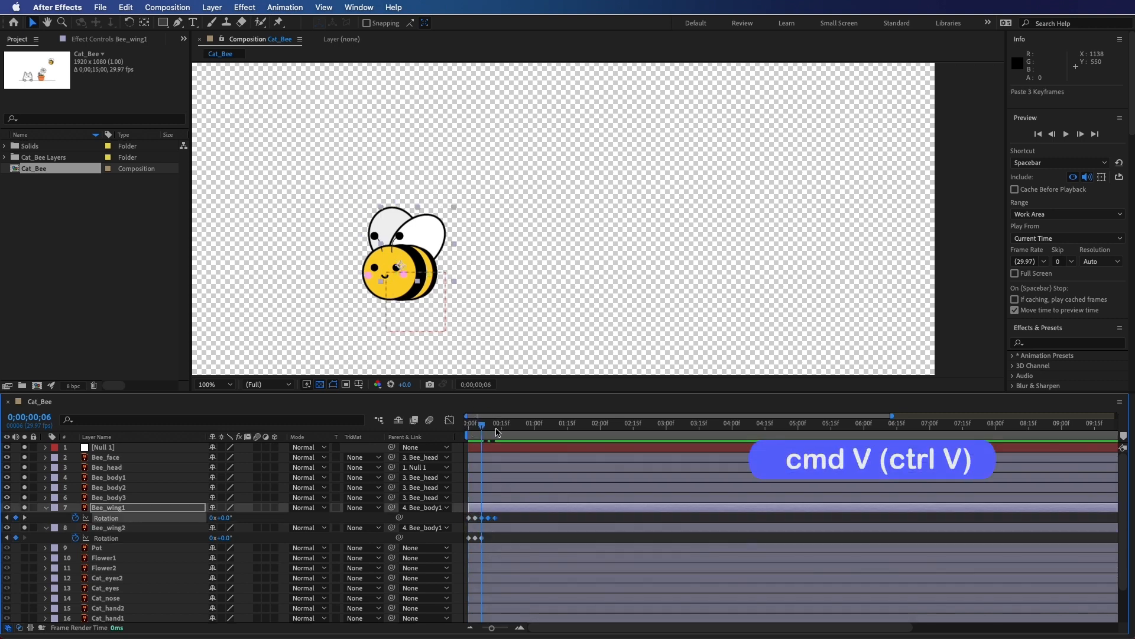
left_click_drag(505, 509, 444, 516)
key("super+c")
left_click(495, 433)
key("super+v")
left_click(549, 431)
key("super+v")
Step: Repeat Bee_wing2's flap by copying and pasting its rotation keyframes until they span the same time as Bee_wing1's
left_click_drag(500, 543, 457, 538)
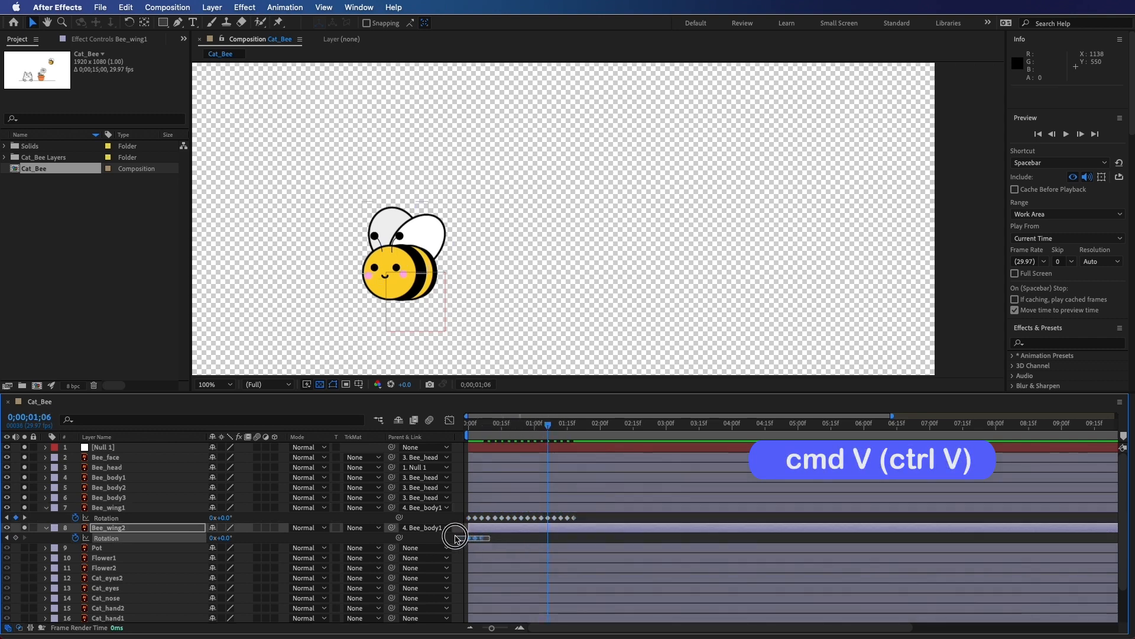
key("super+c")
left_click(482, 424)
key("super+v")
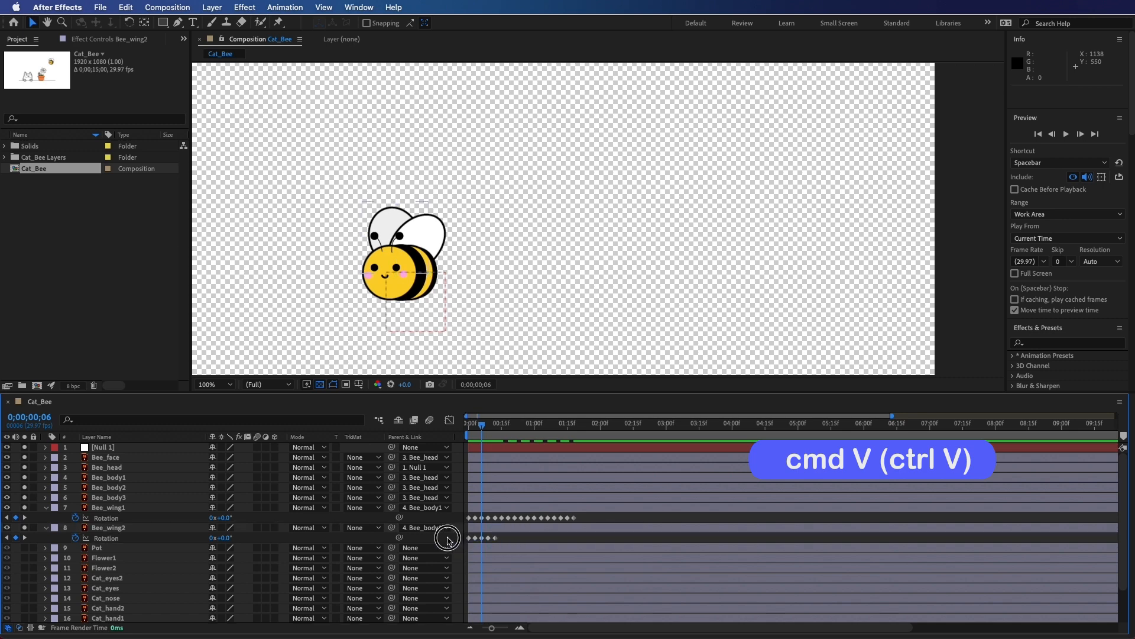
left_click_drag(500, 543, 464, 534)
key("super+c")
left_click(495, 435)
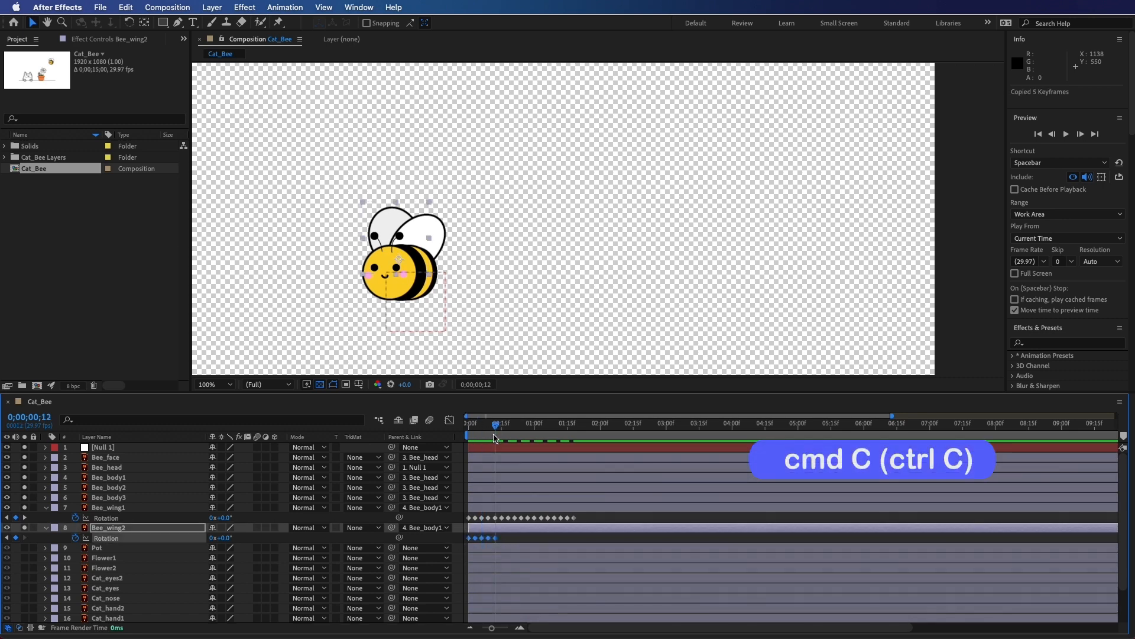
key("super+v")
left_click(521, 436)
key("super+v")
left_click(548, 435)
Step: Preview the wing-flapping animation from the start of the timeline
left_click(470, 426)
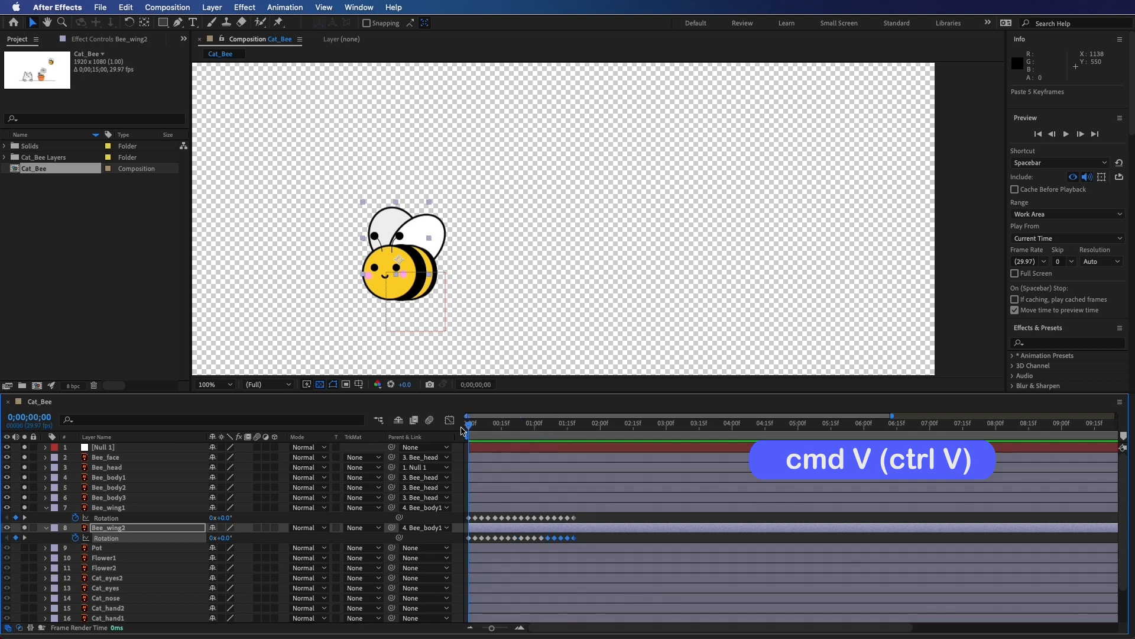
key("space")
key("space")
Step: Add position keyframes at the start to all layers from Bee_face to Bee_wing2, move to 0;00;00;06 and deselect the layers
left_click(112, 458)
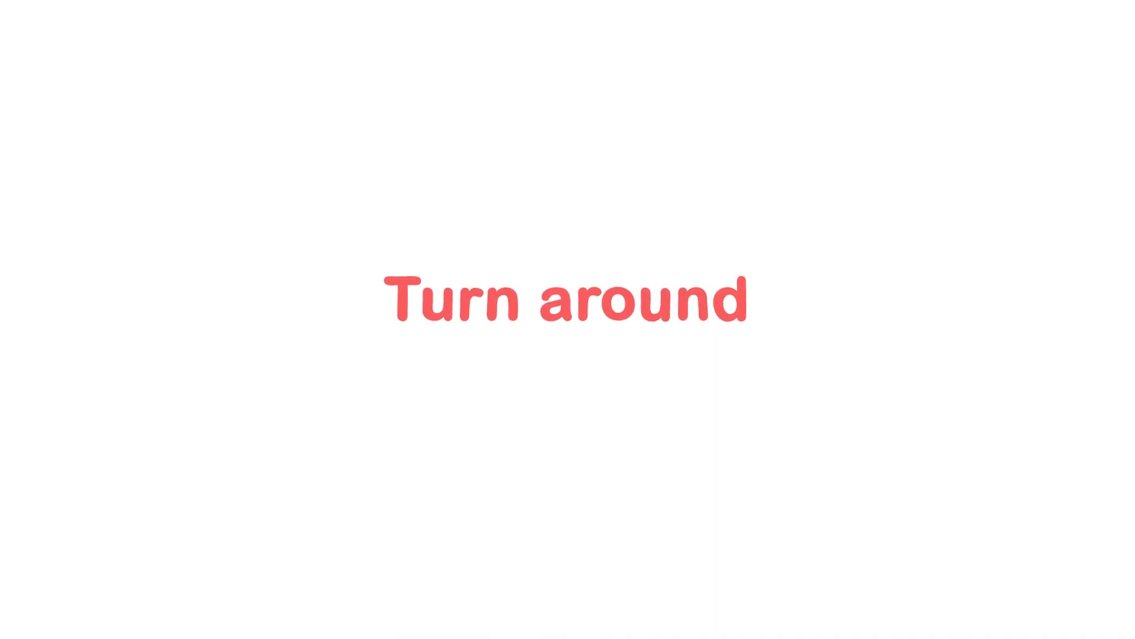
left_click(118, 519, "shift")
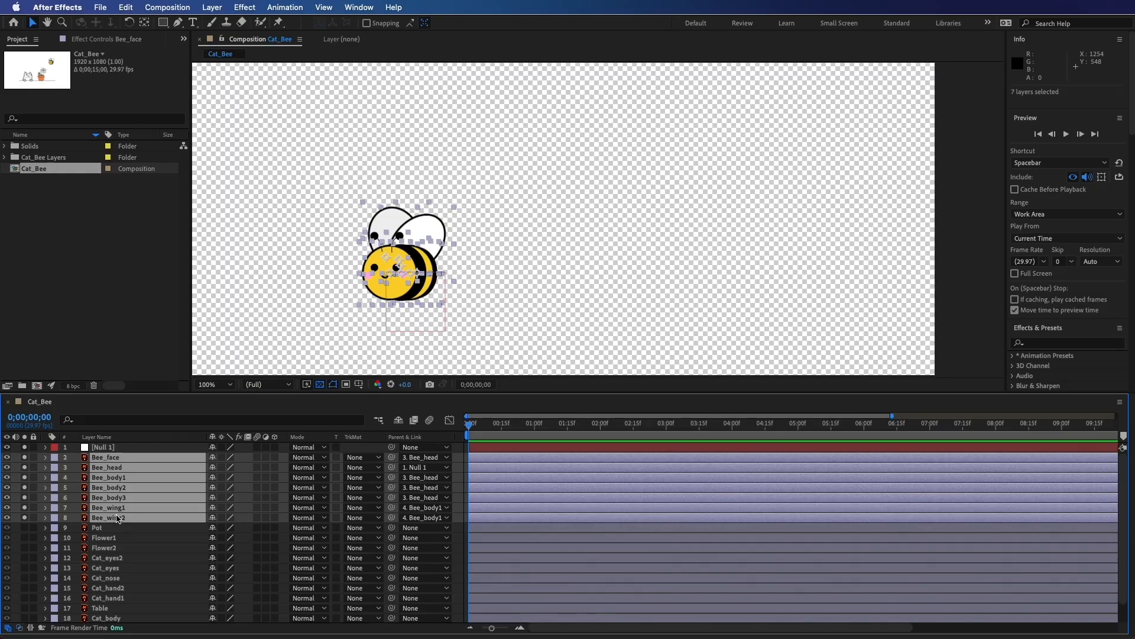
key("p")
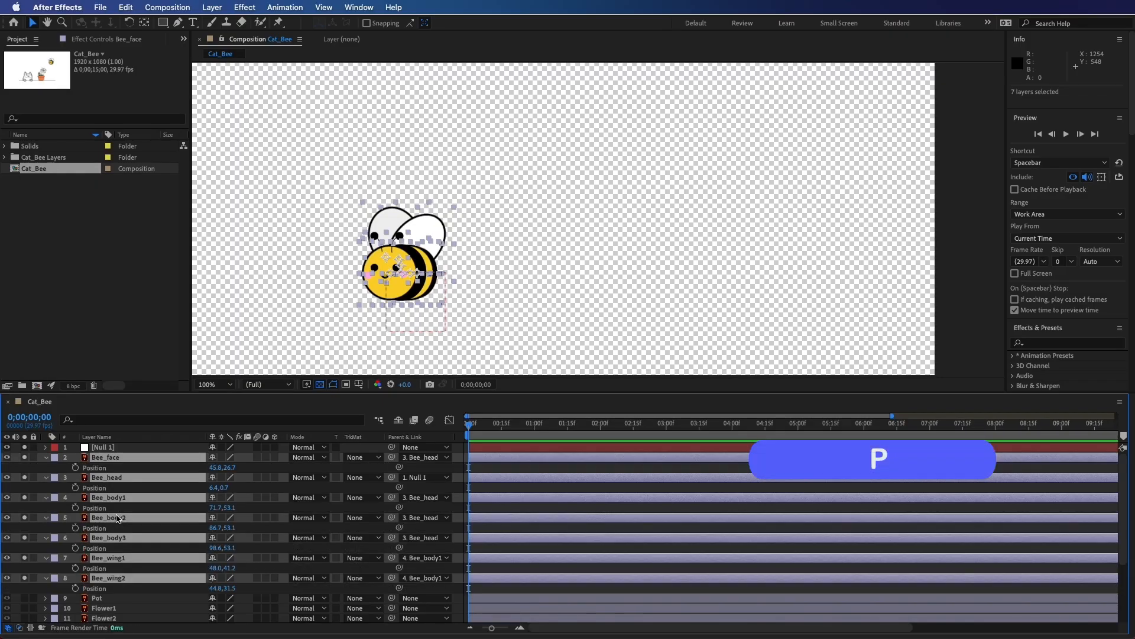
left_click(75, 467)
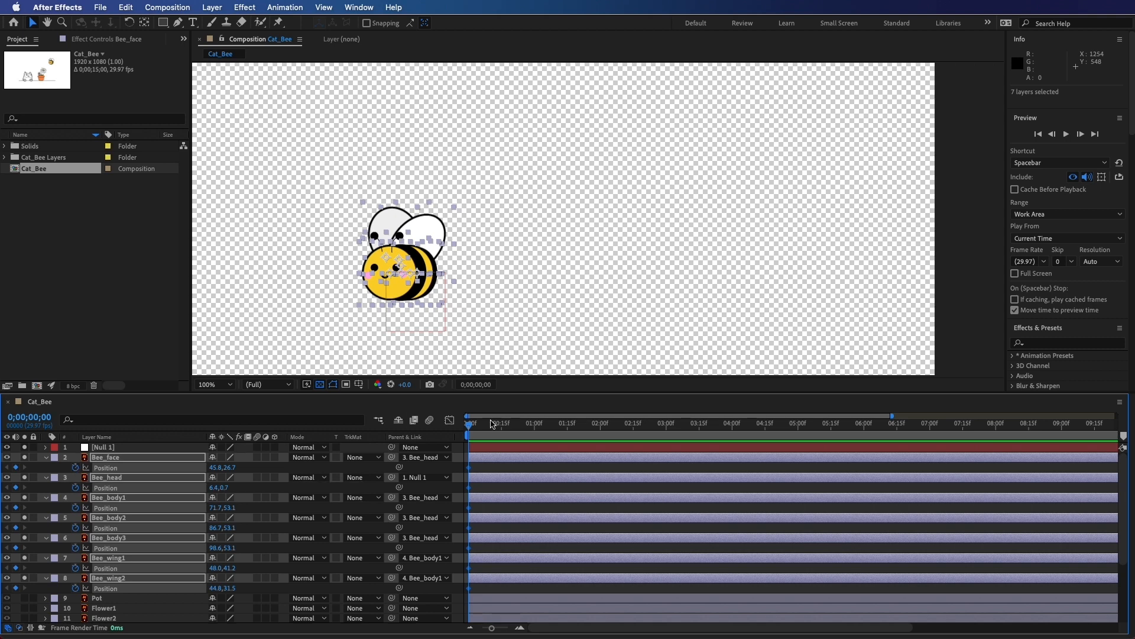
mouse_move(471, 430)
left_mouse_down()
mouse_move(499, 429)
mouse_move(484, 431)
left_mouse_up()
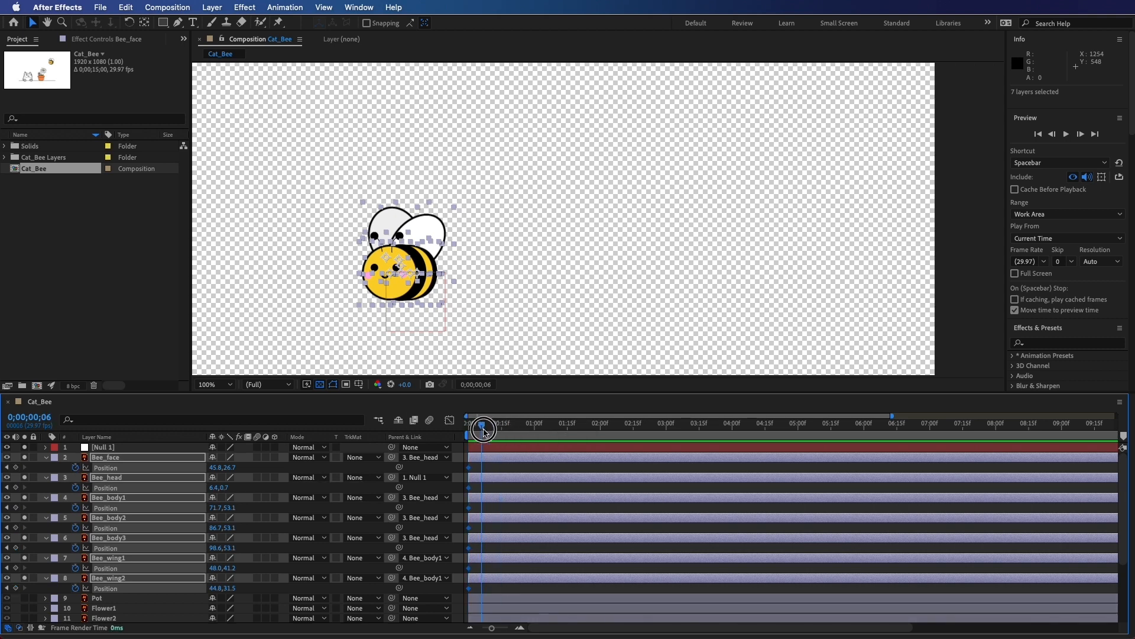
left_click(483, 357)
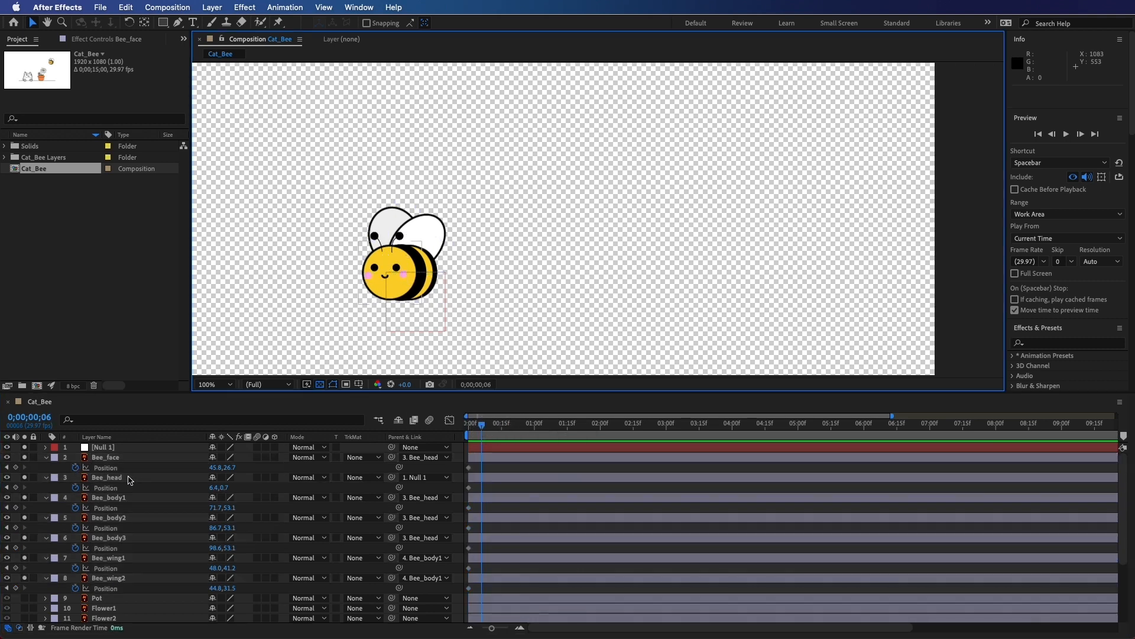
Step: Shift Bee_face across the head to position 60.8, 26.7 at 0;00;00;06
left_click(111, 458)
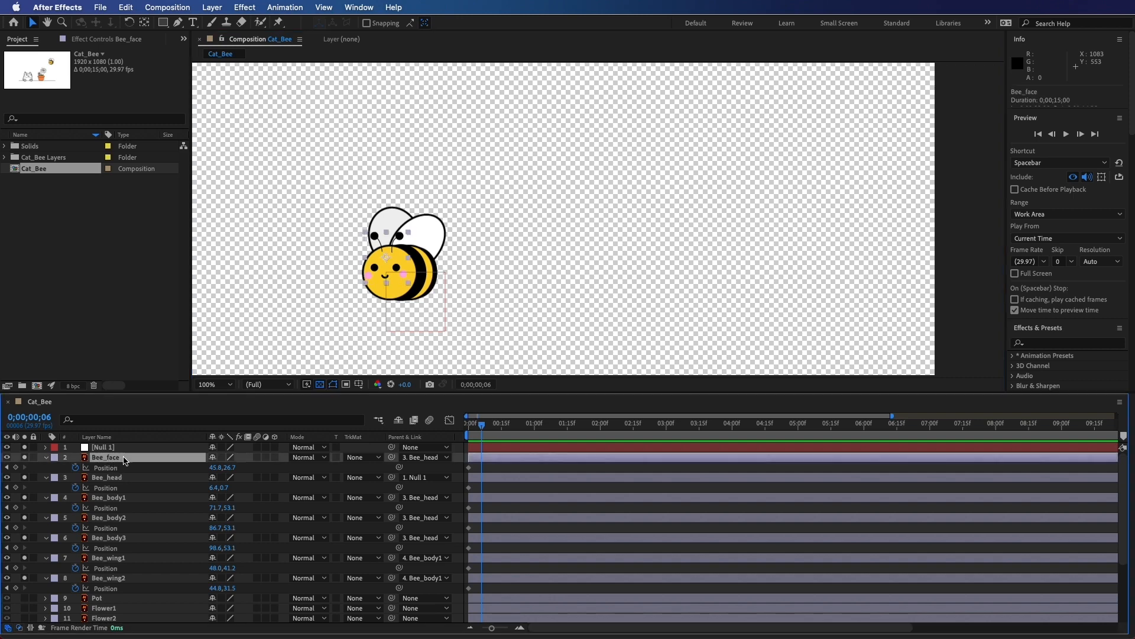
left_click_drag(386, 270, 395, 270)
left_click(421, 274)
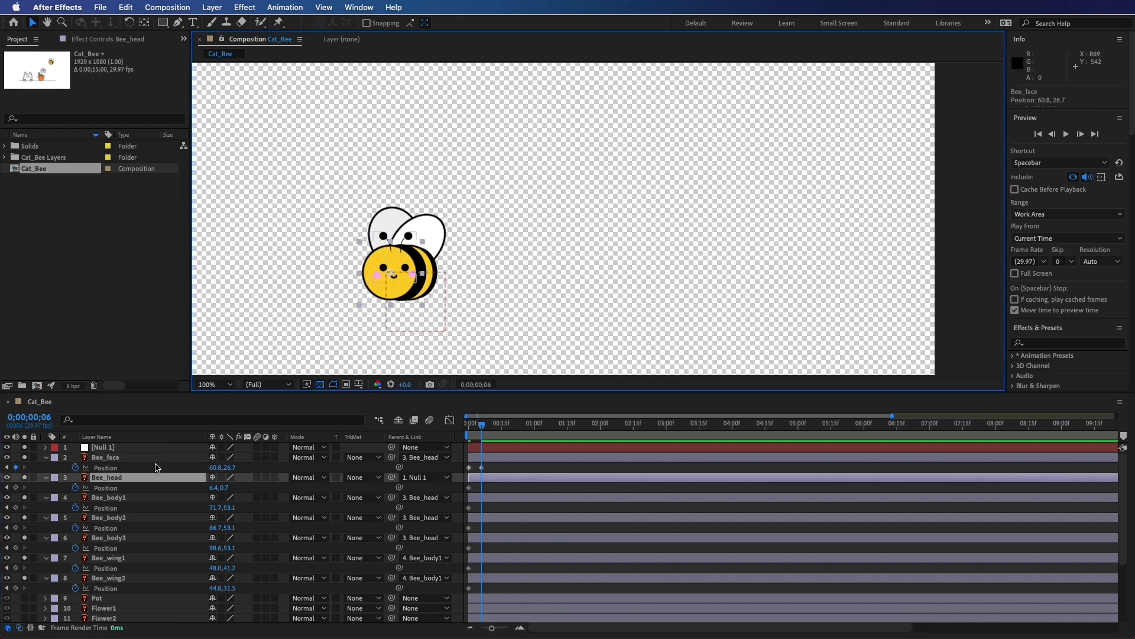
Step: Move Bee_body1 to 36.7, 56.1, Bee_body2 to 20.7, 56.1 and Bee_body3 to 2.6, 57.1 so the stripes sit behind the turned face
left_click(114, 498)
left_click_drag(420, 284, 371, 269)
left_click(431, 285)
Step: Add rotation keyframes to Bee_wing1 and Bee_wing2 at the start of the timeline
left_click(407, 222)
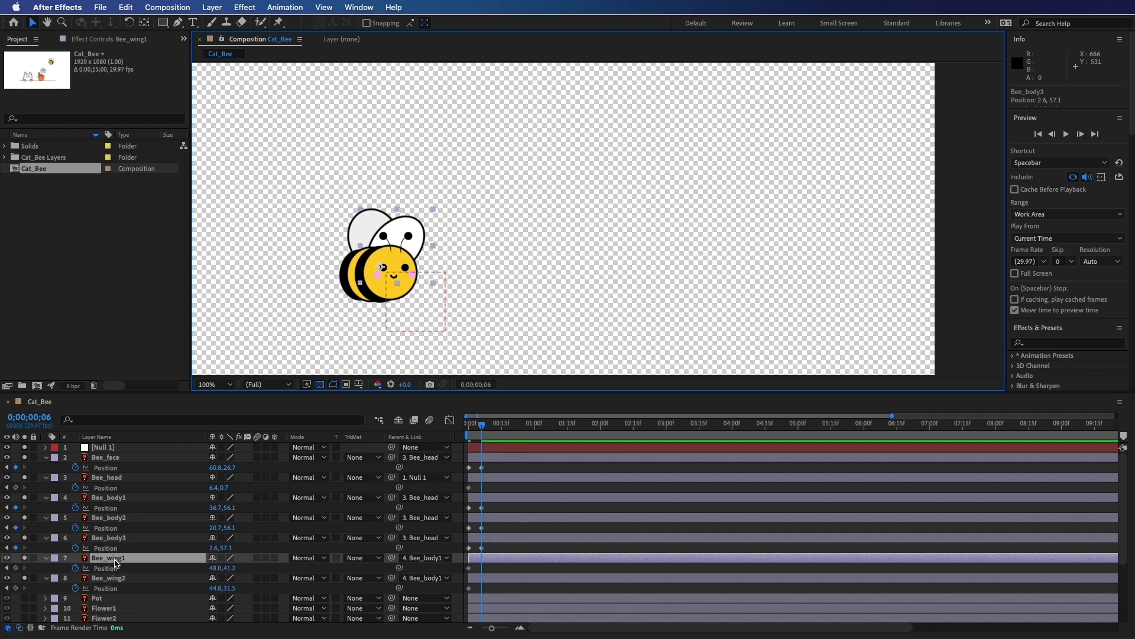
left_click(121, 562)
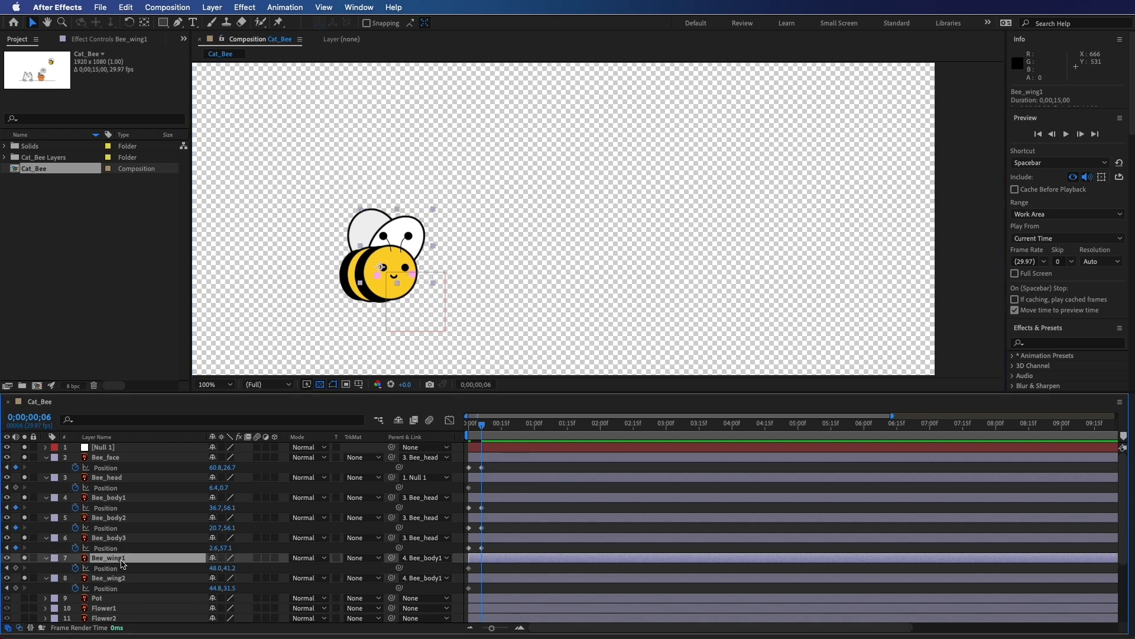
key("r")
left_click(116, 579)
key("r")
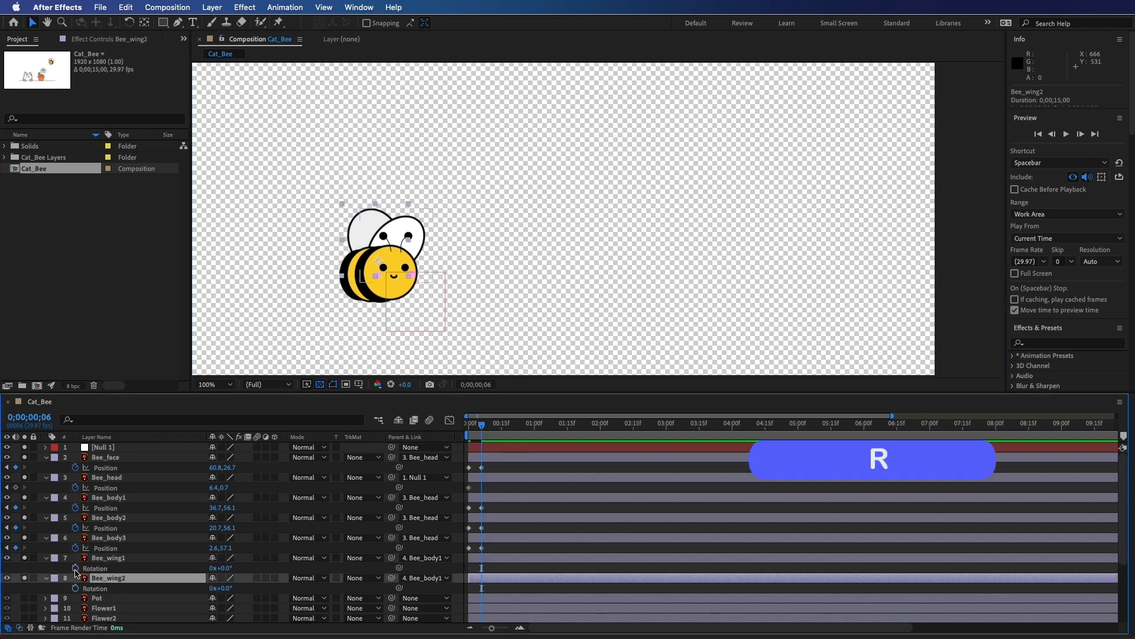
key("Home")
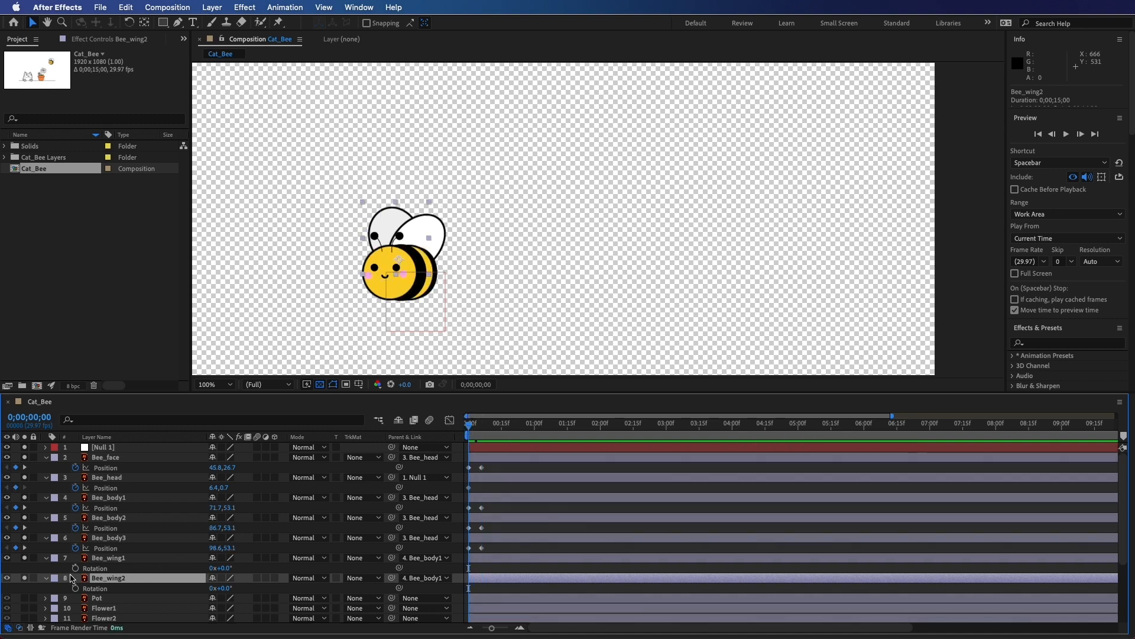
left_click(100, 558, "shift")
key("alt+shift+r")
Step: At 0;00;00;06, rotate Bee_wing1 to -95° and tilt Bee_wing2 slightly backward to match the turned body
left_click_drag(480, 433, 483, 434)
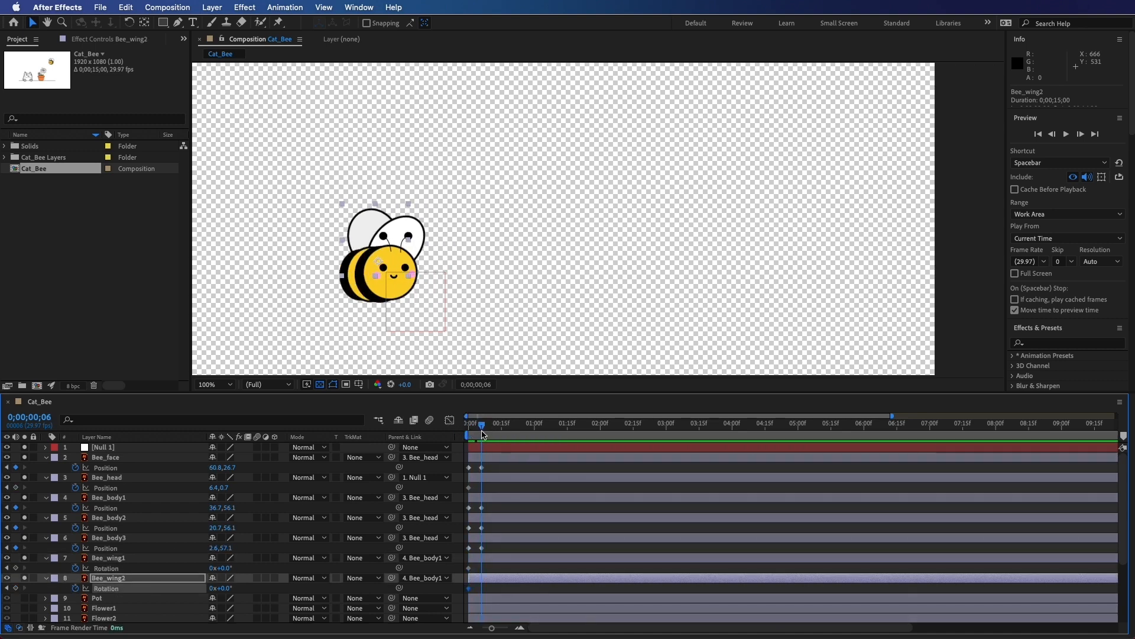
left_click_drag(225, 568, 163, 570)
left_click_drag(225, 588, 222, 590)
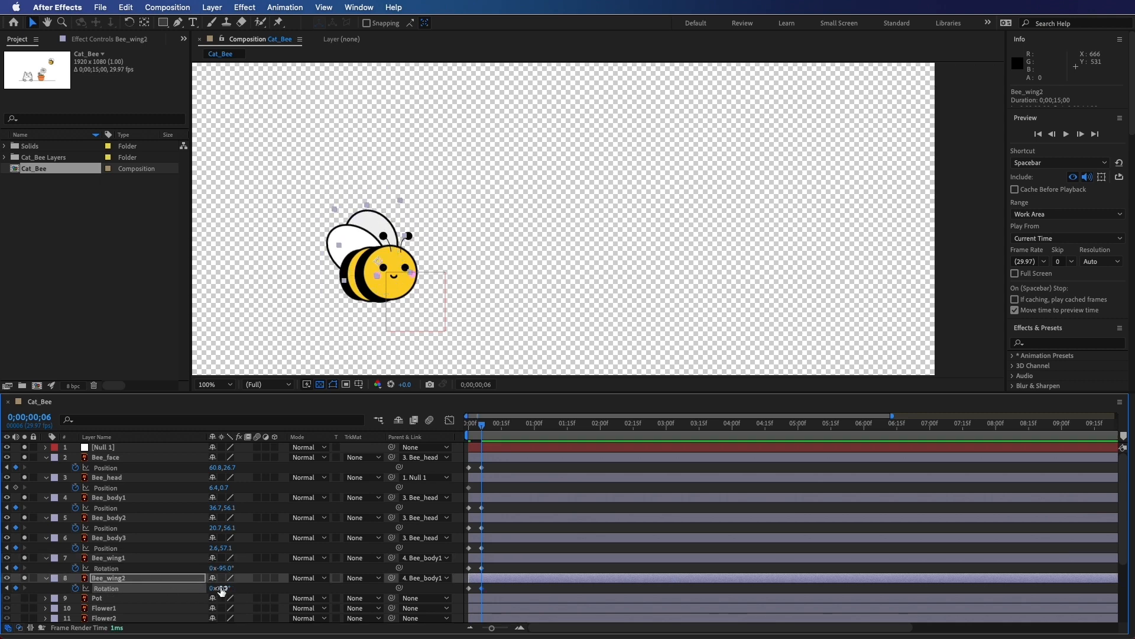
Step: Preview the bee's turning animation from the start of the timeline
left_click(468, 429)
key("space")
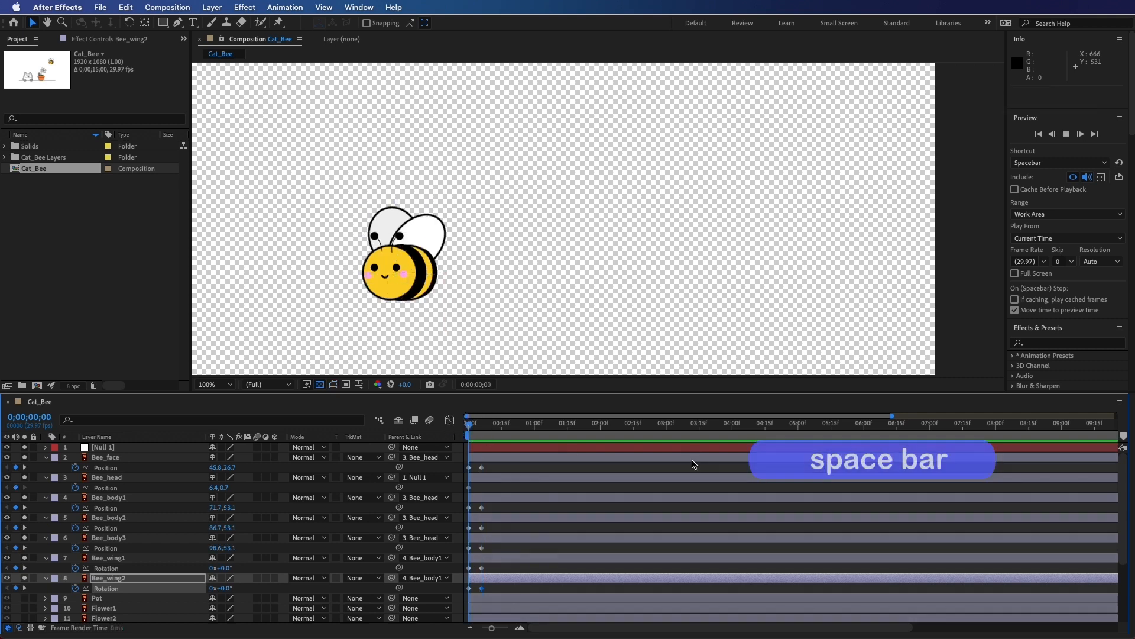
key("space")
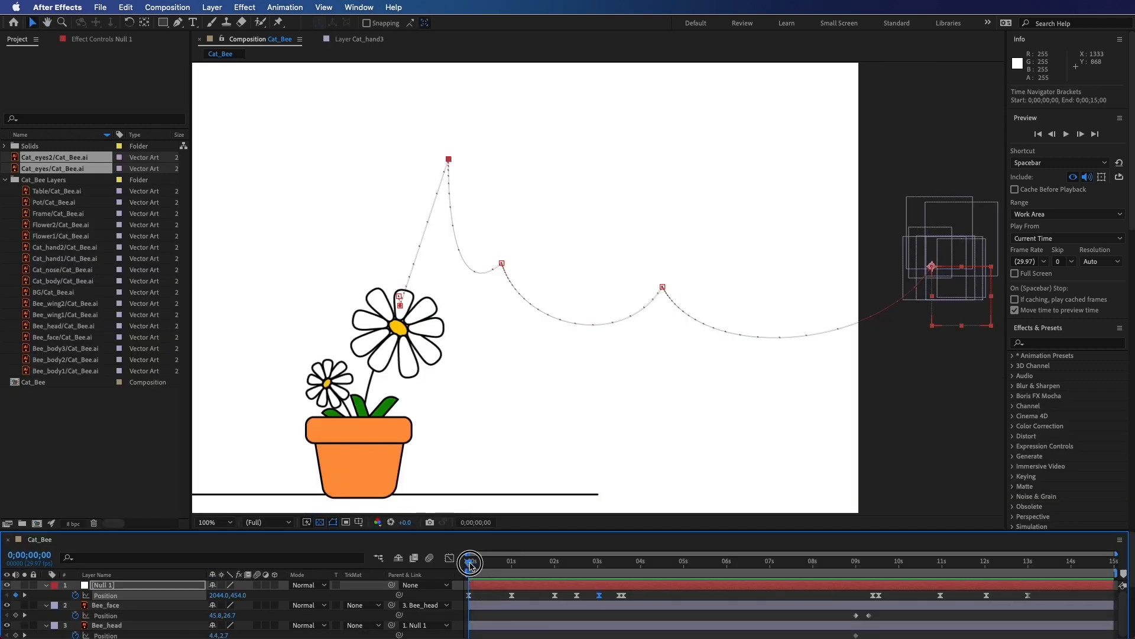
Step: Review the scene by scrubbing through the bee's flight path and Flower1's rotation keyframes
left_click_drag(470, 565, 1114, 588)
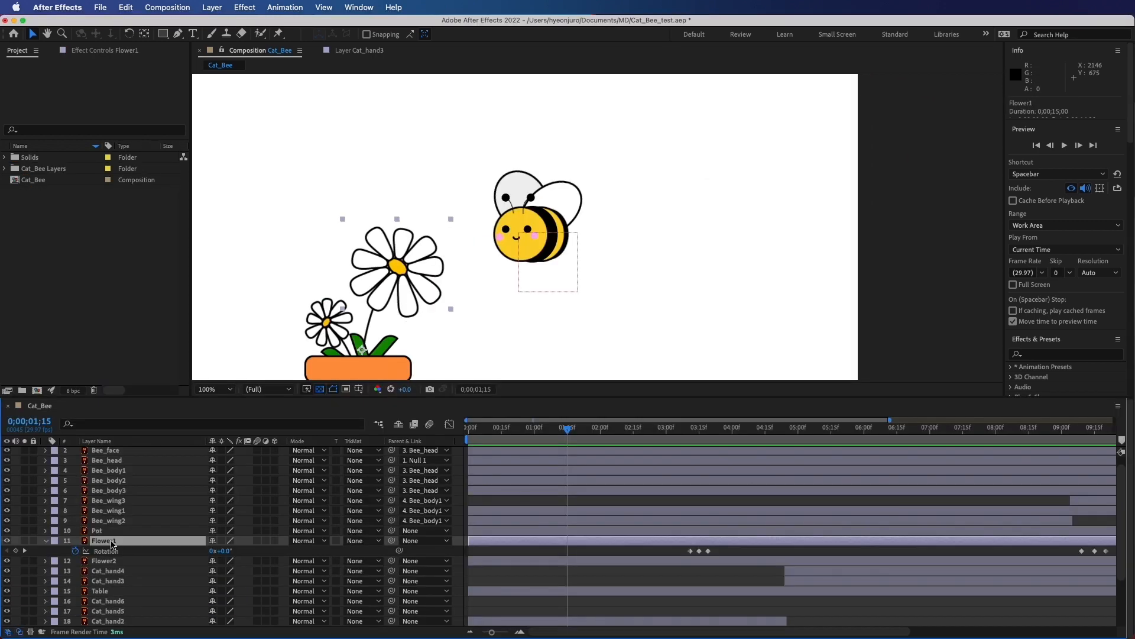
left_click(25, 541)
left_click(24, 541)
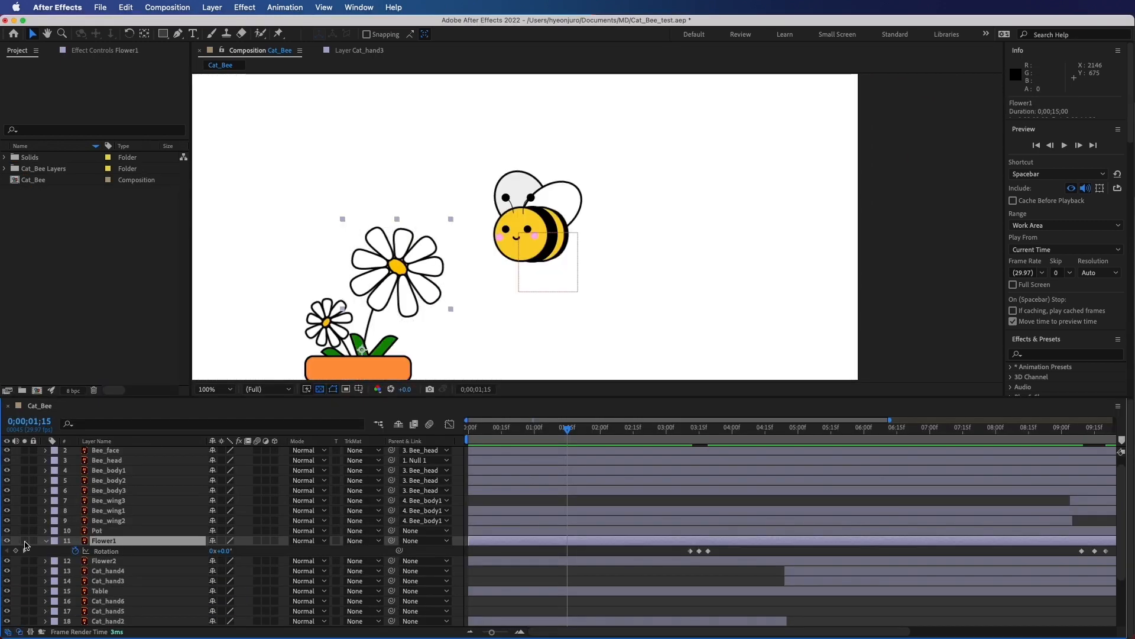
left_click(107, 551)
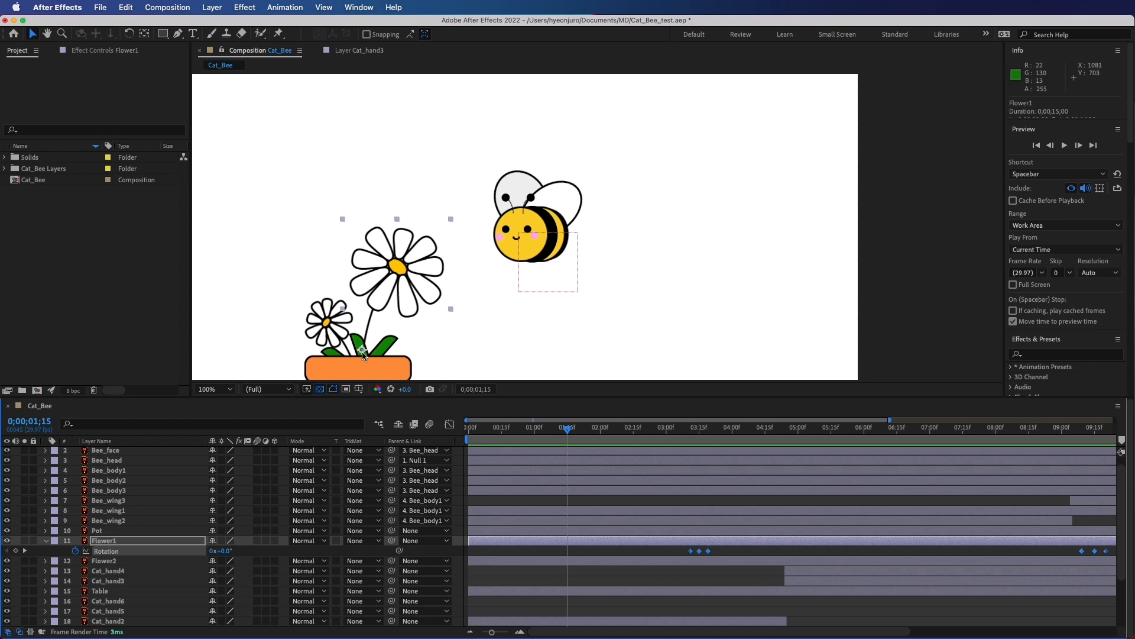
left_click_drag(577, 434, 706, 438)
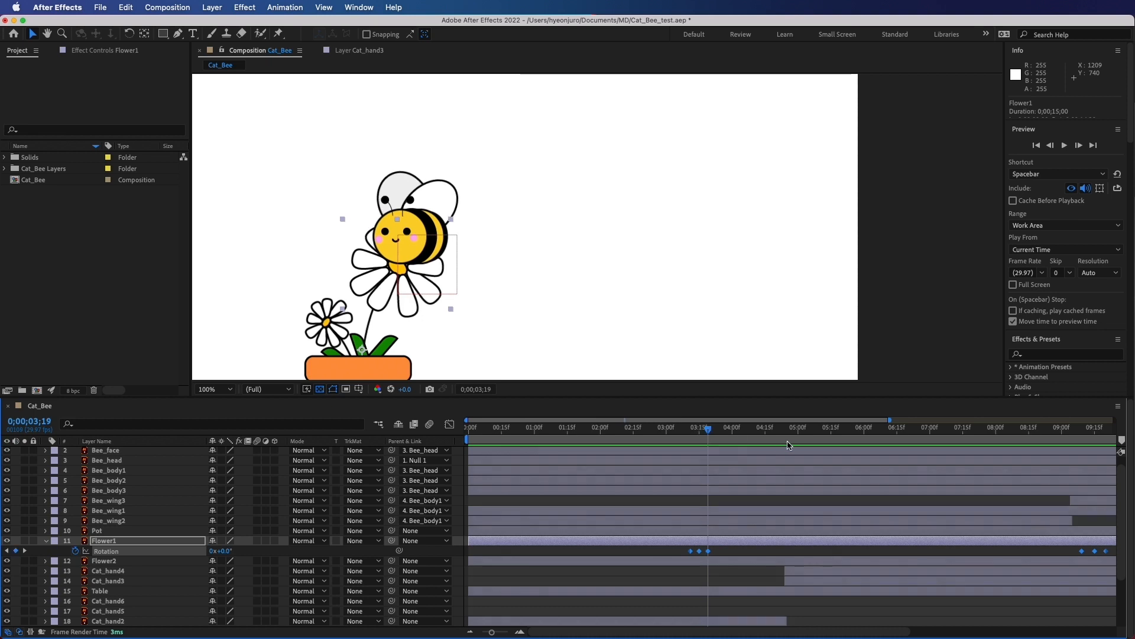
left_click(914, 435)
left_click_drag(914, 436, 1121, 436)
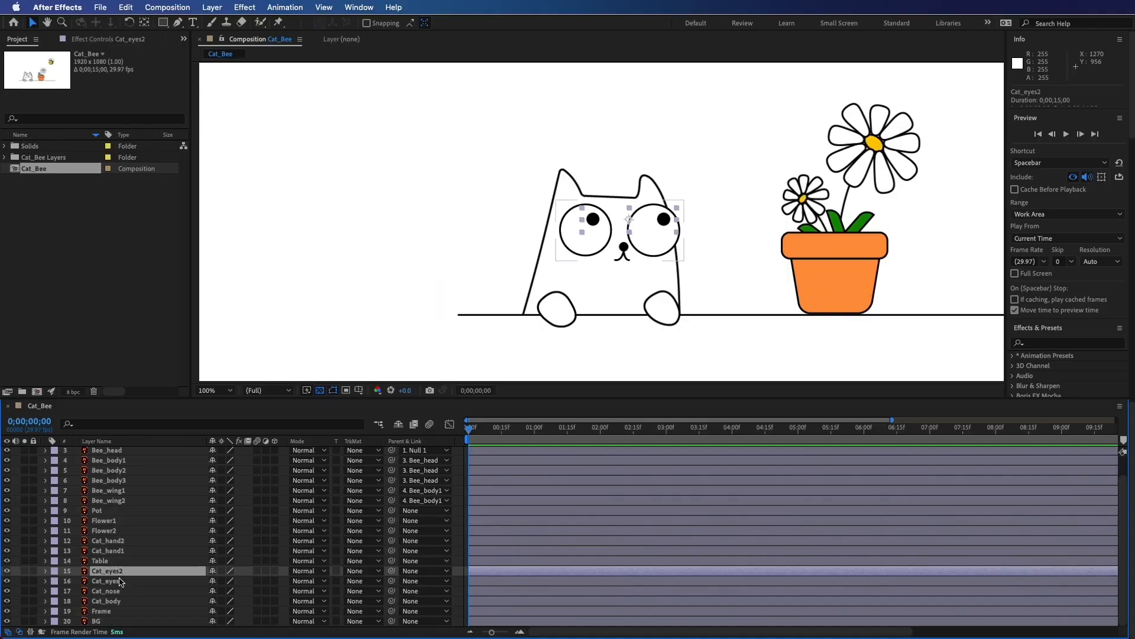
Step: Parent Cat_eyes2 to Cat_eyes, and parent Cat_eyes and Cat_nose to Cat_body
left_click_drag(392, 571, 133, 579)
left_click(134, 580)
left_click(132, 590, "shift")
left_click_drag(392, 593, 110, 600)
Step: Add position keyframes to Cat_hand2 and Cat_hand1 at the start of the timeline
left_click(122, 550)
left_click(116, 541)
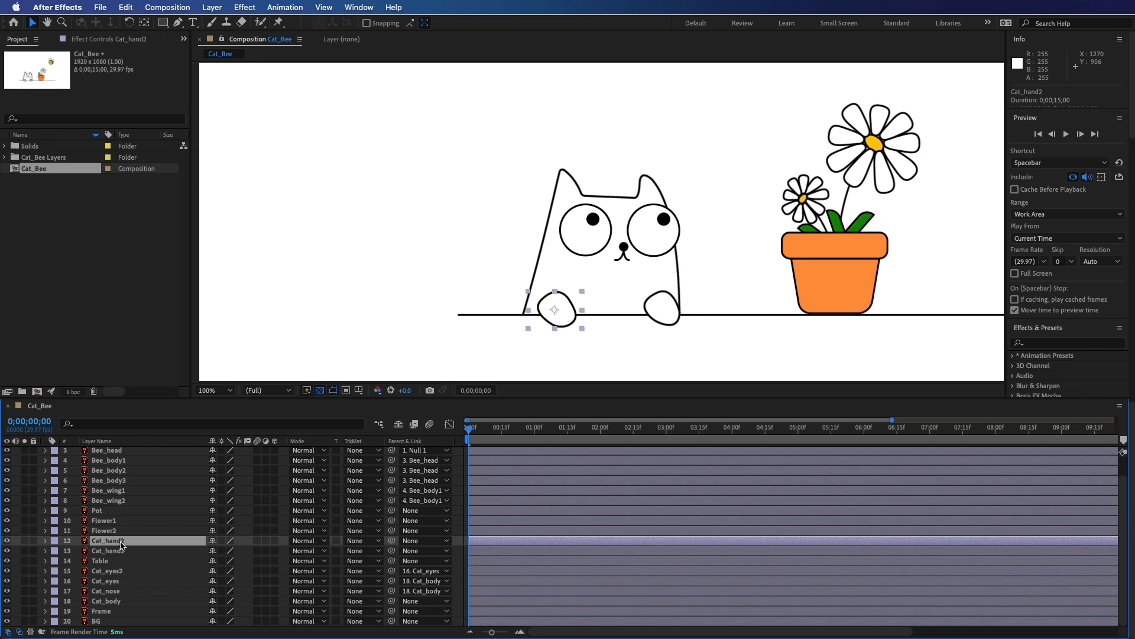
left_click(92, 551, "shift")
key("p")
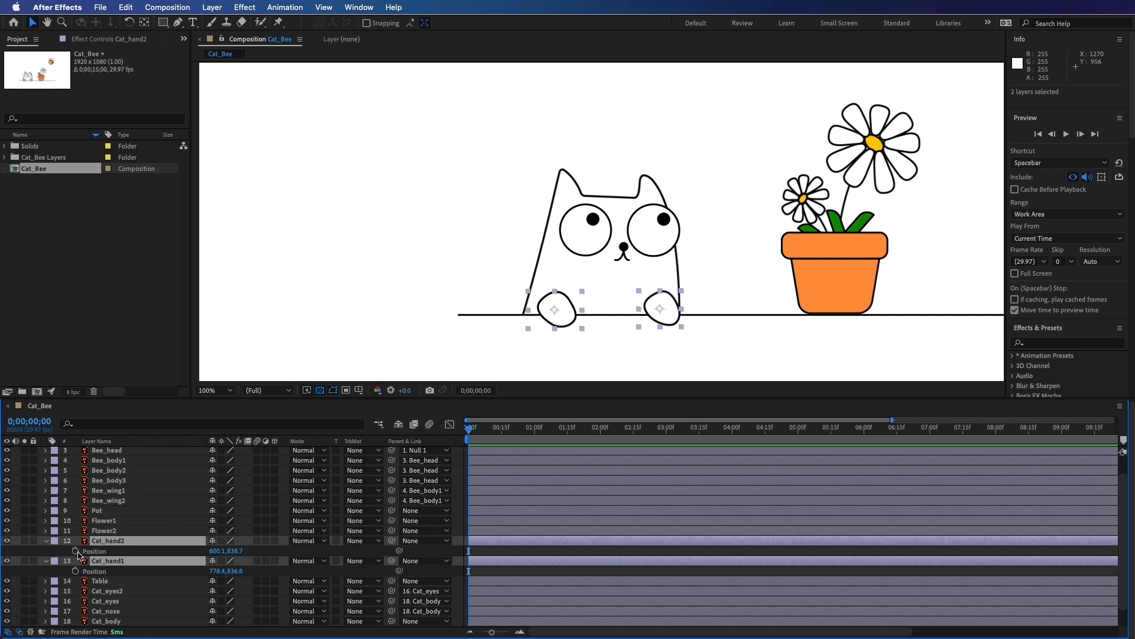
left_click(76, 551)
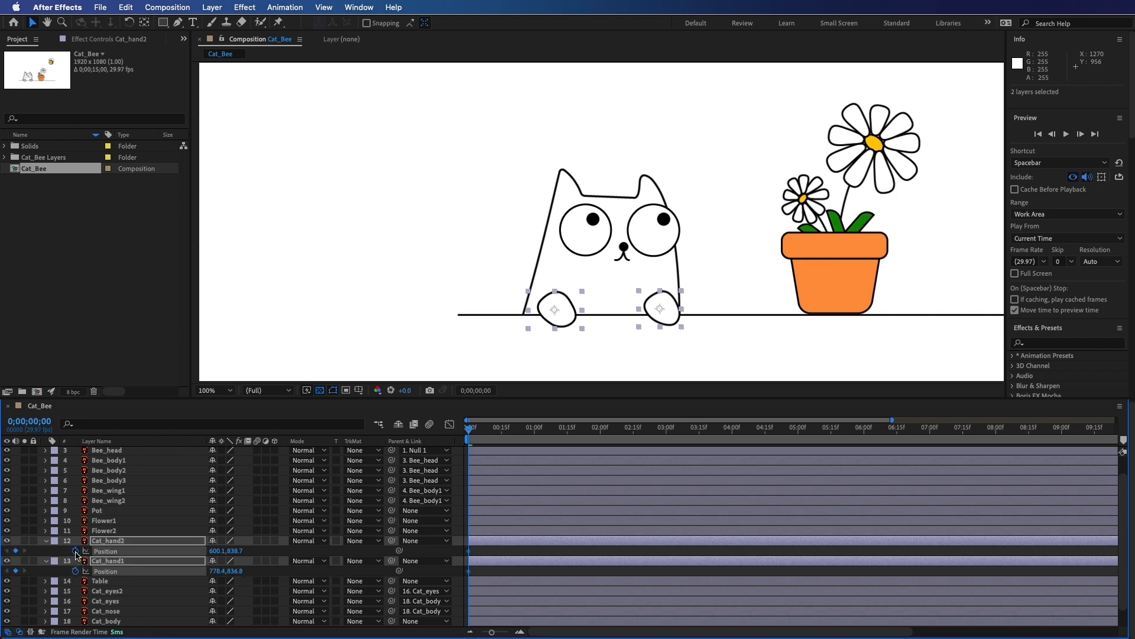
Step: Keyframe both cat hands resting at 0;00;00;16, raised at 0;00;00;08, and lowered below the table line at the start, with Cat_hand2 at 565.1, 885.7
left_click(503, 437)
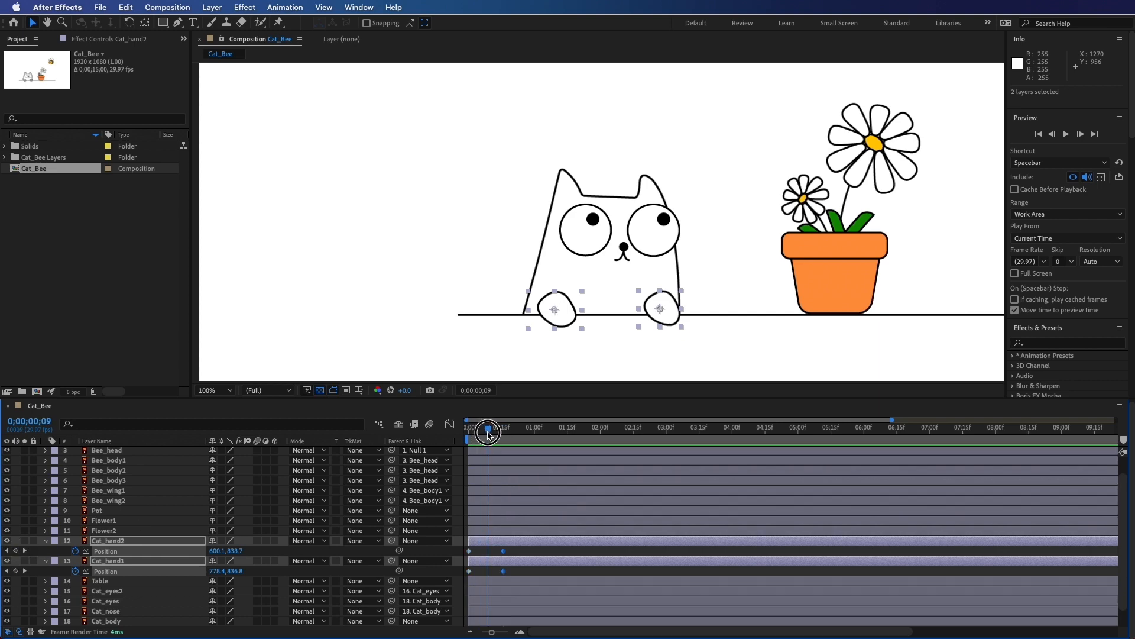
left_click_drag(561, 297, 548, 281)
left_click(468, 427)
left_click_drag(542, 317, 521, 346)
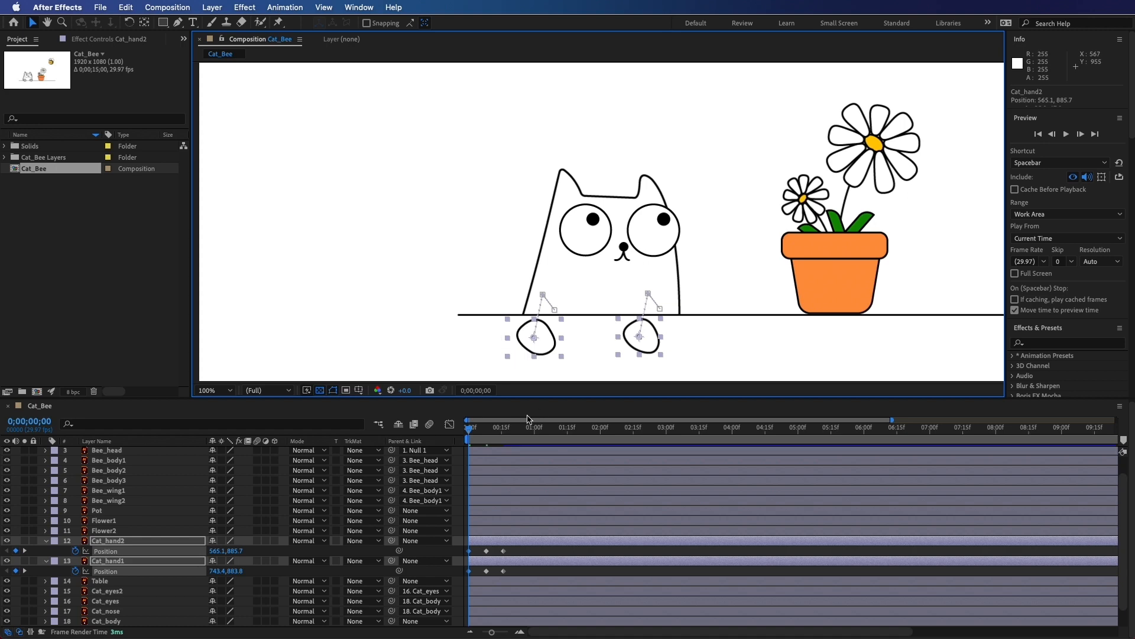
Step: Preview the cat hands' movement, scrubbing from the start to 0;00;00;16
key("space")
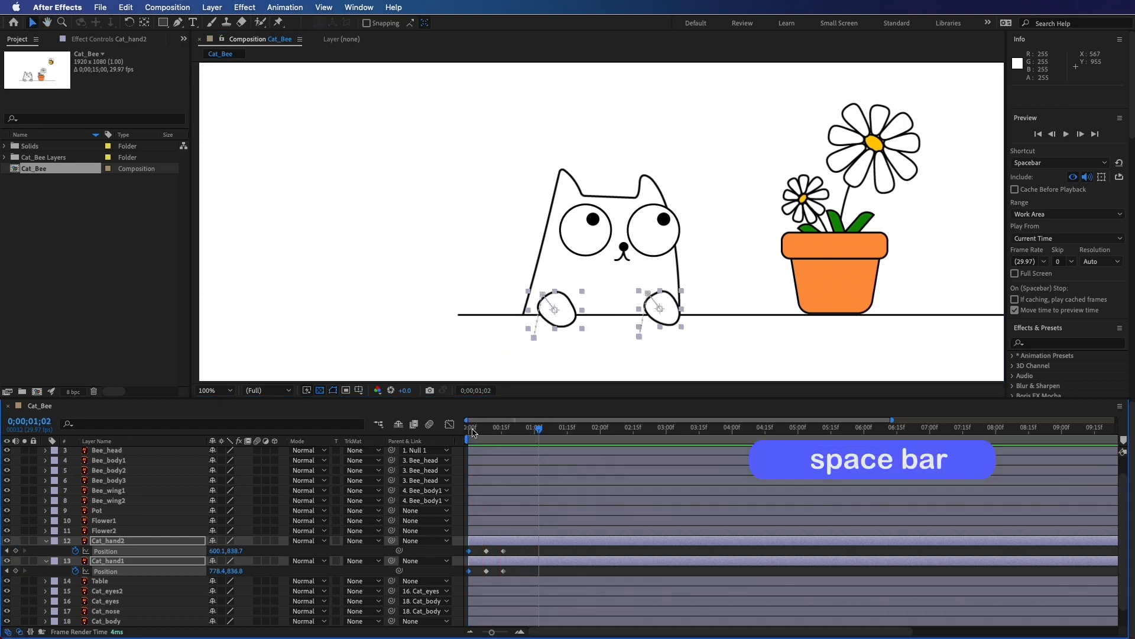
left_click(467, 431)
left_click_drag(468, 431, 505, 431)
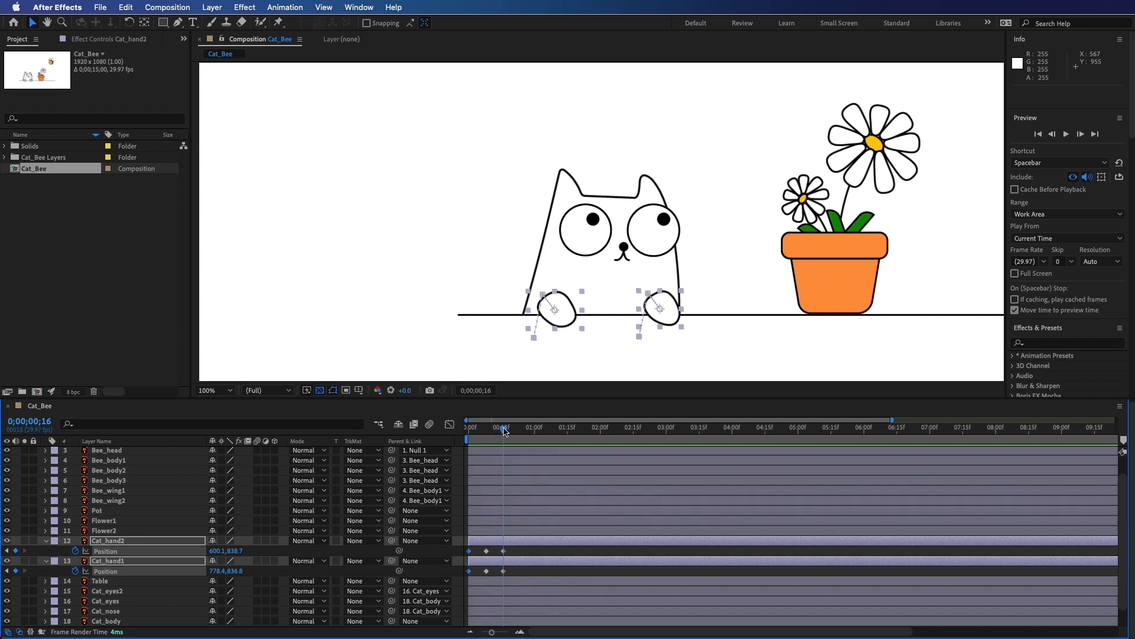
Step: Duplicate Cat_hand2 and Cat_hand1 and place the copies together above the originals in the layer stack
left_click(528, 542)
key("shift")
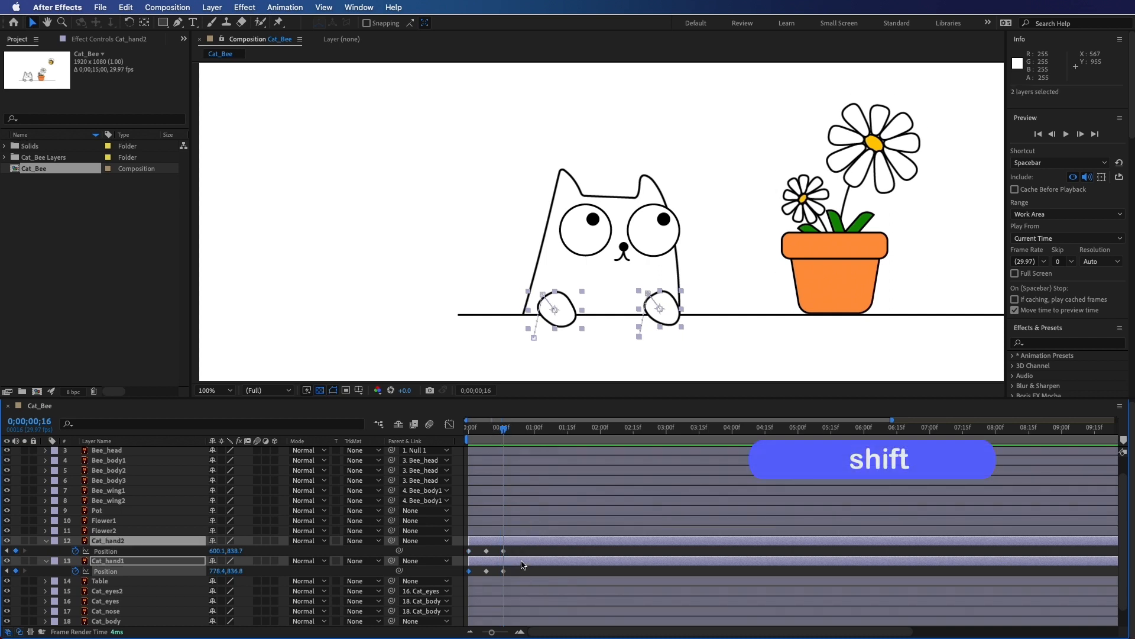
key("super+d")
left_click_drag(121, 572, 126, 551)
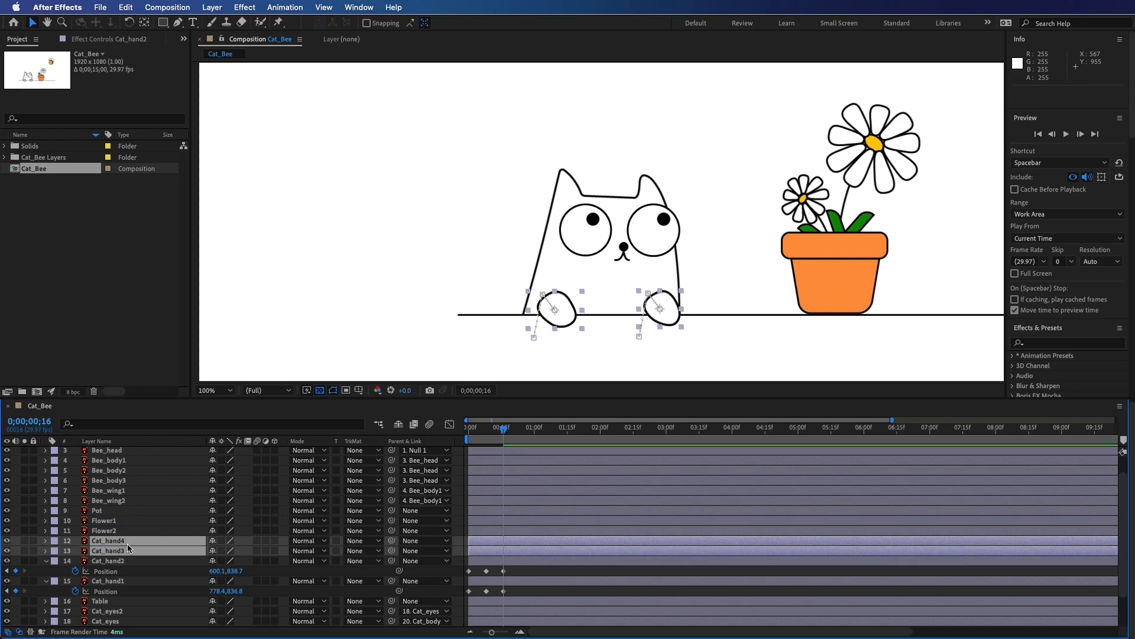
Step: Move the original Cat_hand2 and Cat_hand1 layers below the Table layer
left_click(121, 561)
left_click(117, 583, "shift")
left_click_drag(118, 585, 109, 605)
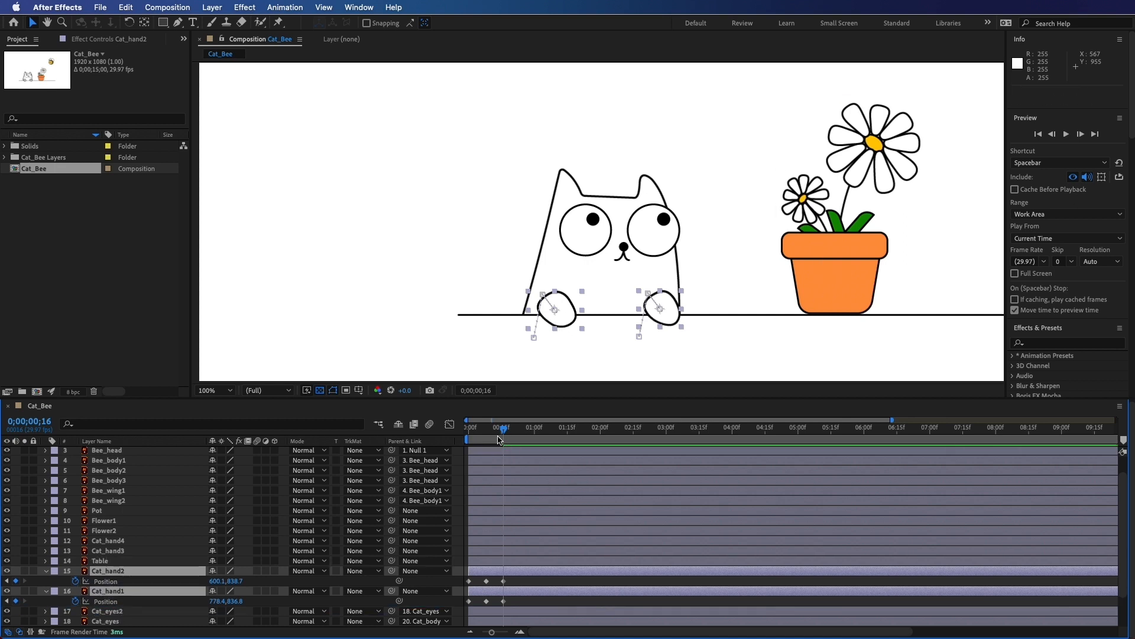
Step: Reveal the keyframes of Cat_hand4 and Cat_hand3 and trim both layers' in points to 0;00;00;08
scroll(490, 490, "down", 2)
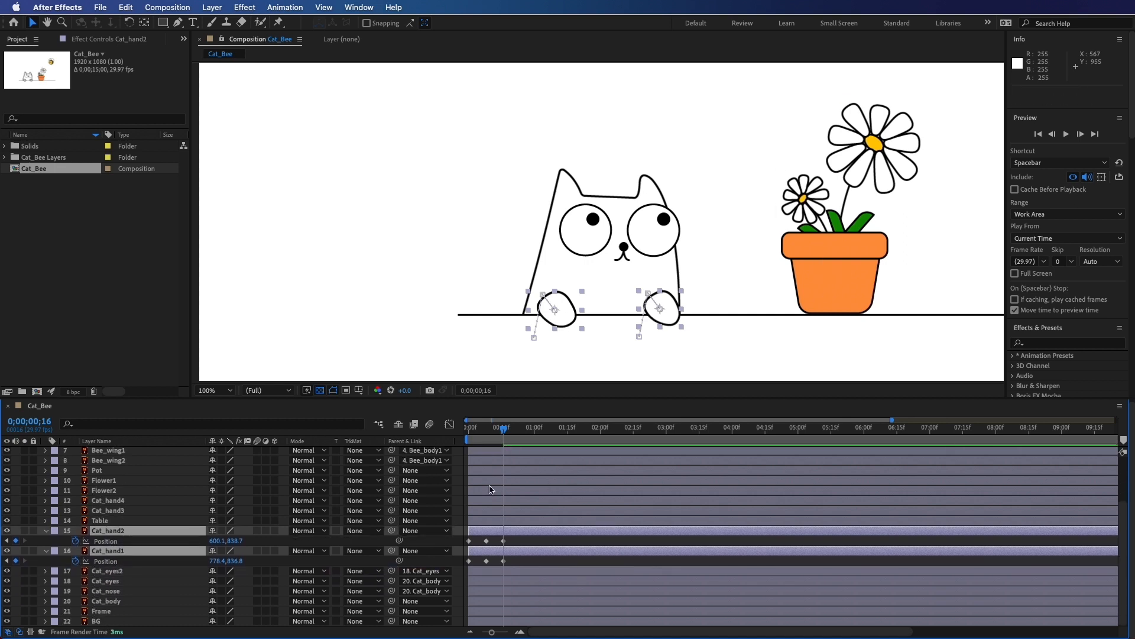
left_click(119, 510)
left_click(116, 501, "shift")
key("u")
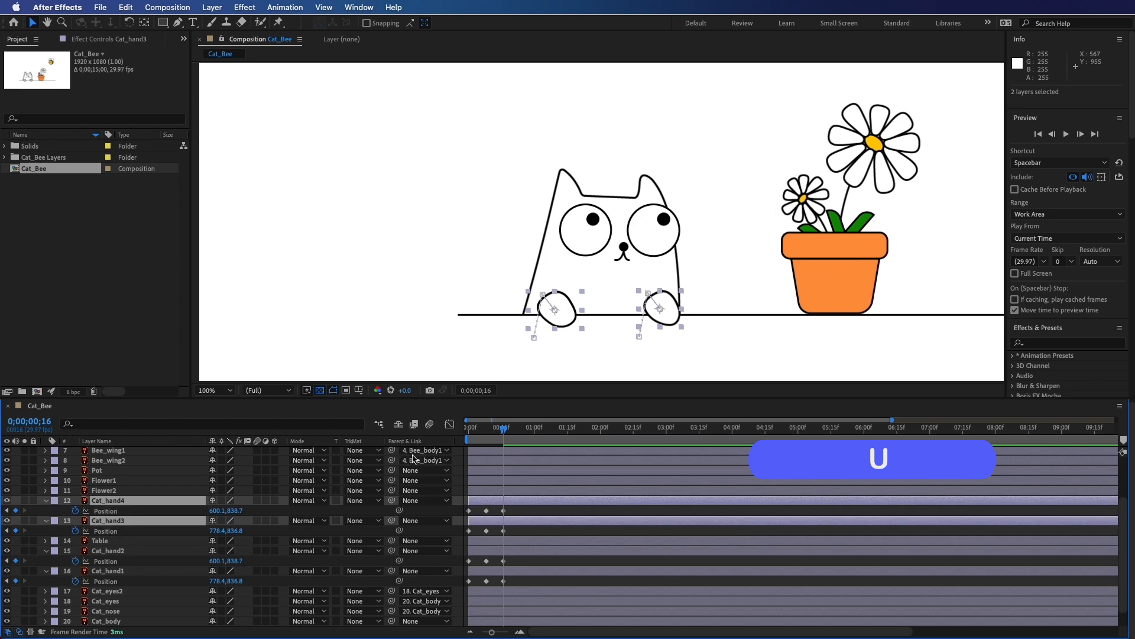
left_click(487, 430)
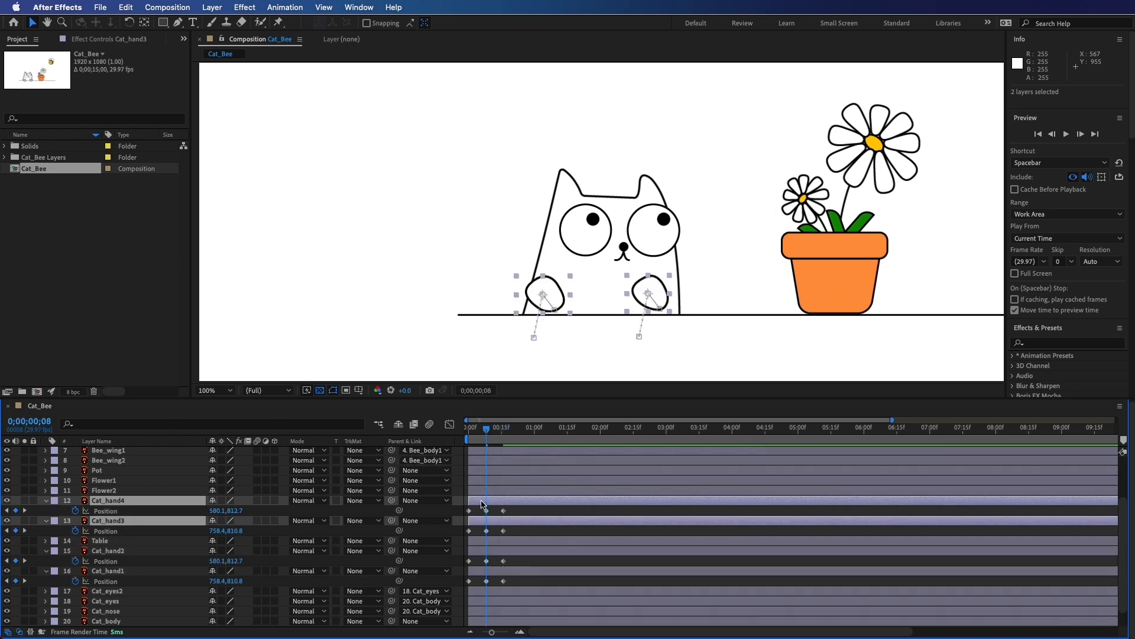
key("alt+bracketleft")
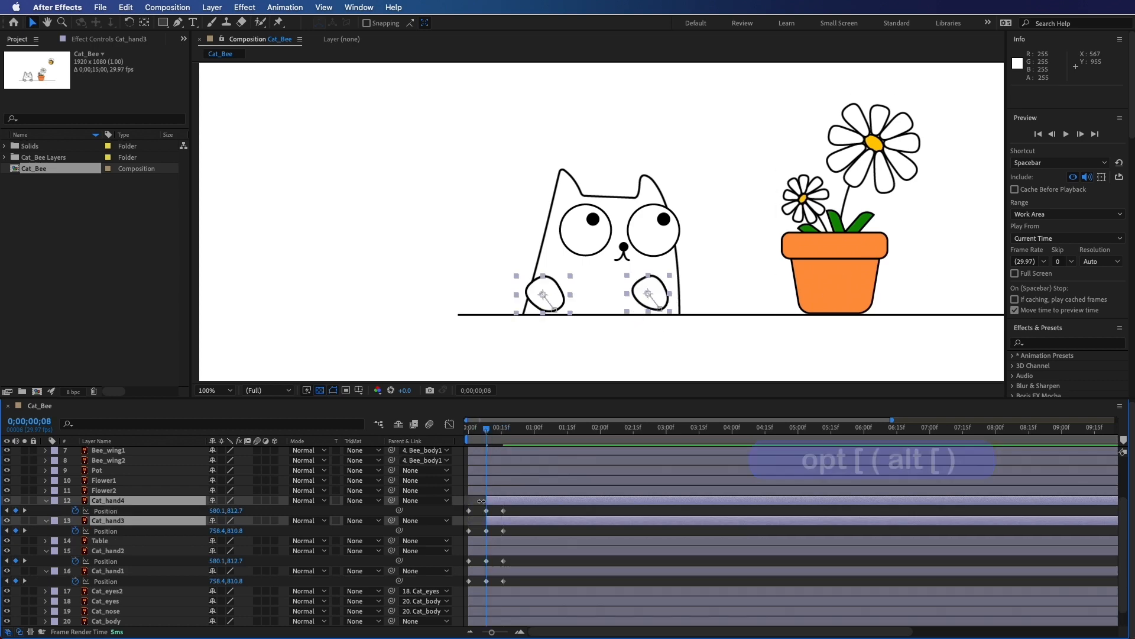
Step: Trim the out points of Cat_hand2 and Cat_hand1 to 0;00;00;08
left_click(456, 559)
left_click(486, 560)
left_click(478, 572, "shift")
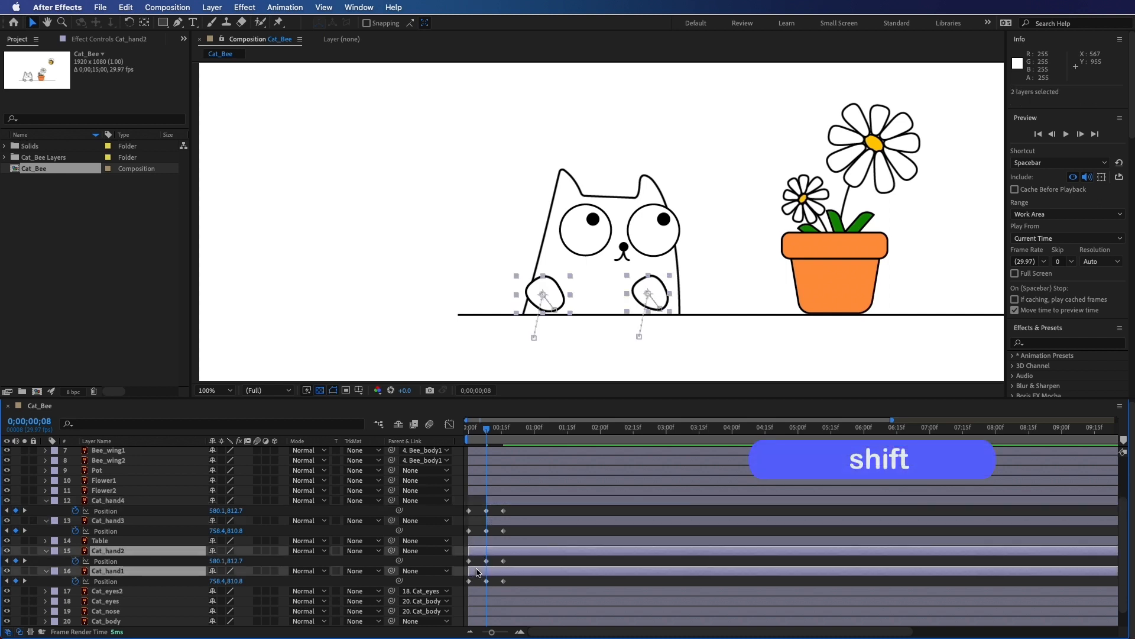
key("alt+bracketright")
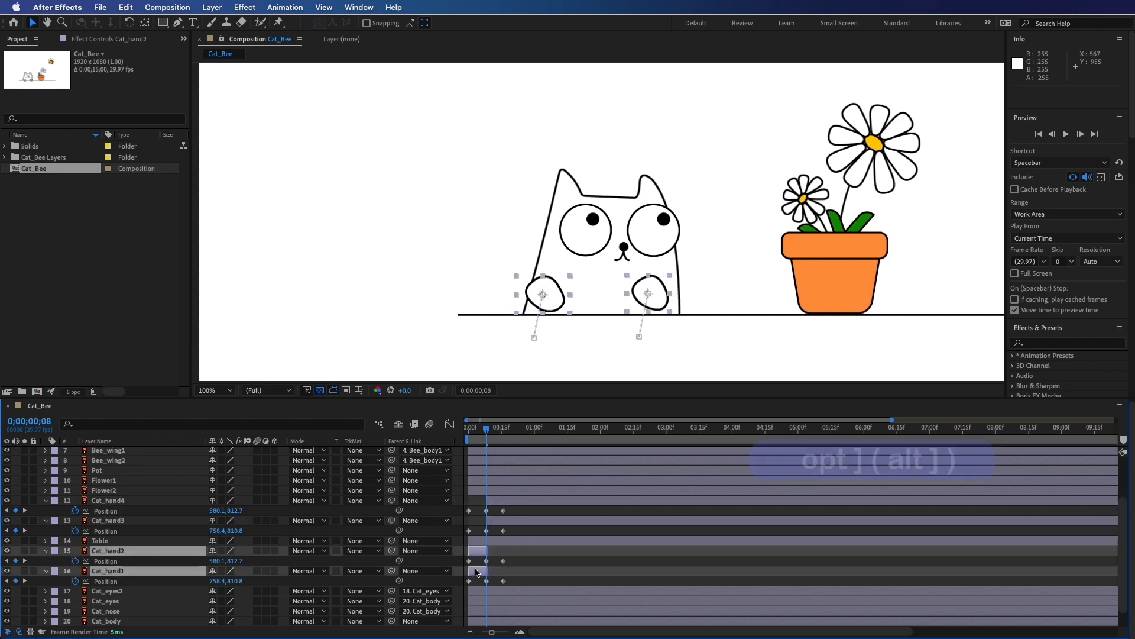
Step: Preview the cat hands passing from behind the table to in front of it
left_click(469, 426)
key("space")
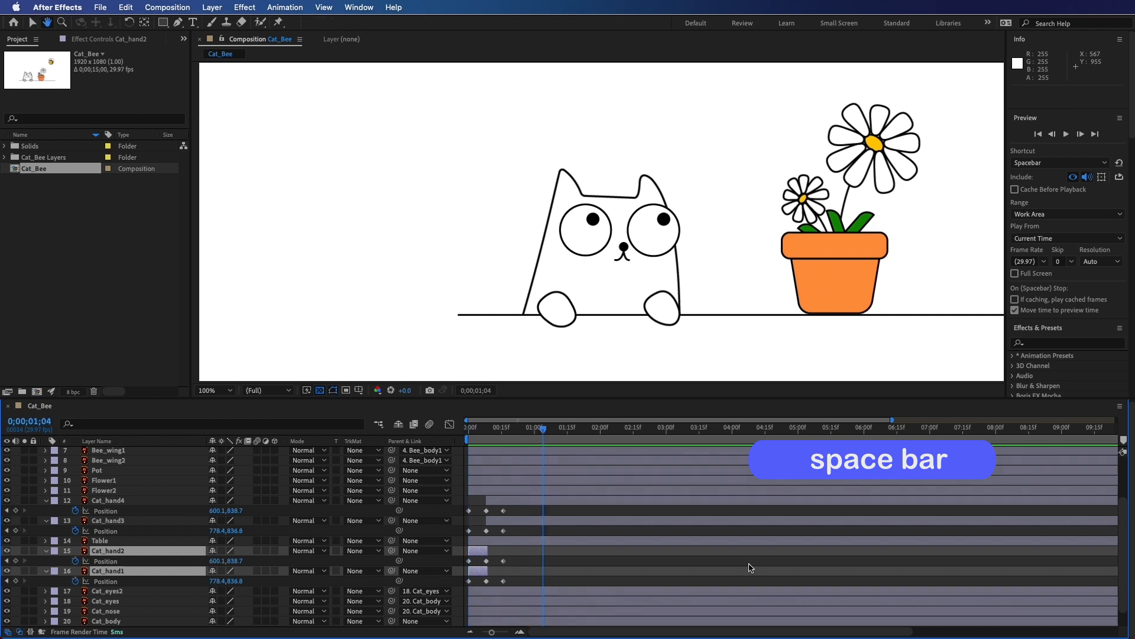
left_click_drag(547, 439, 494, 432)
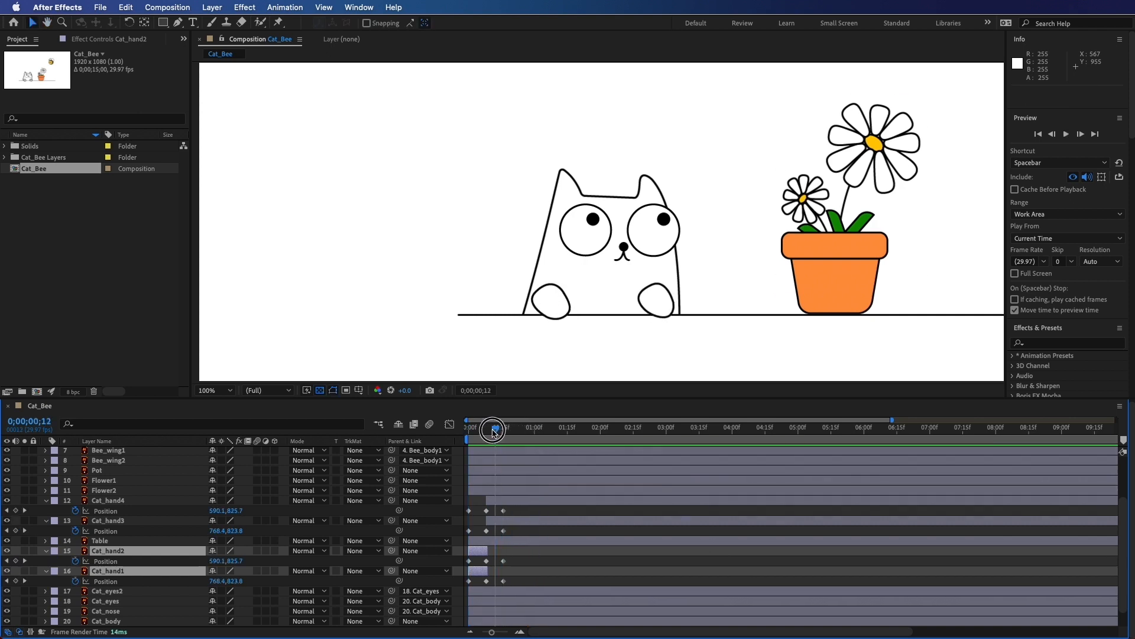
Step: Start Position keyframing on the Cat_body layer with a keyframe at its resting place at about 0;00;00;25
scroll(118, 615, "down", 2)
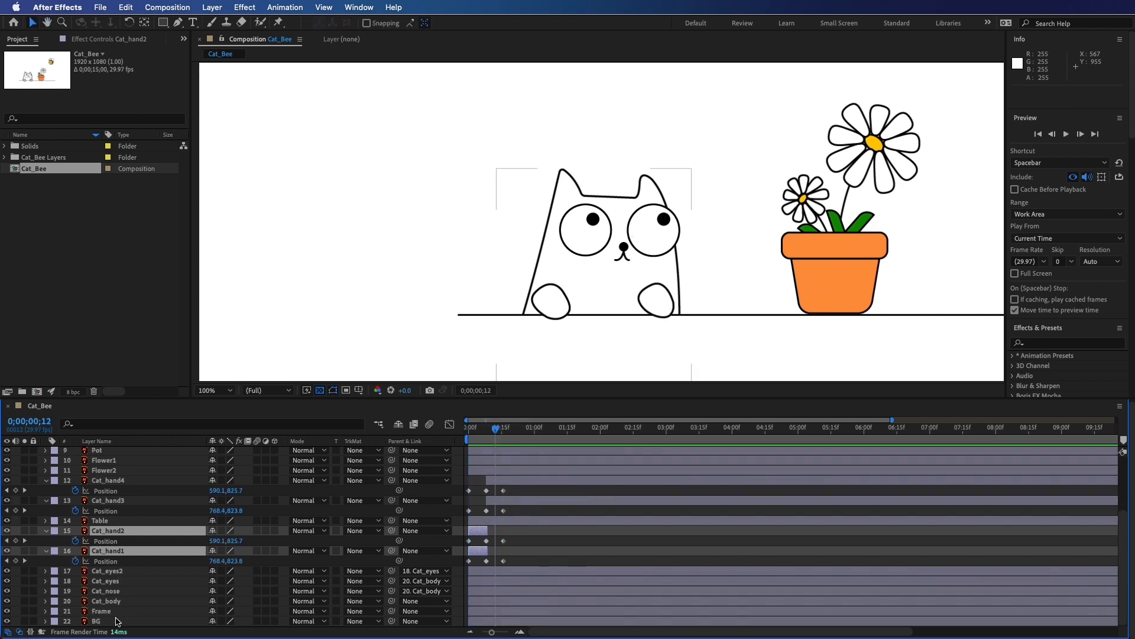
left_click(163, 600)
left_click(519, 443)
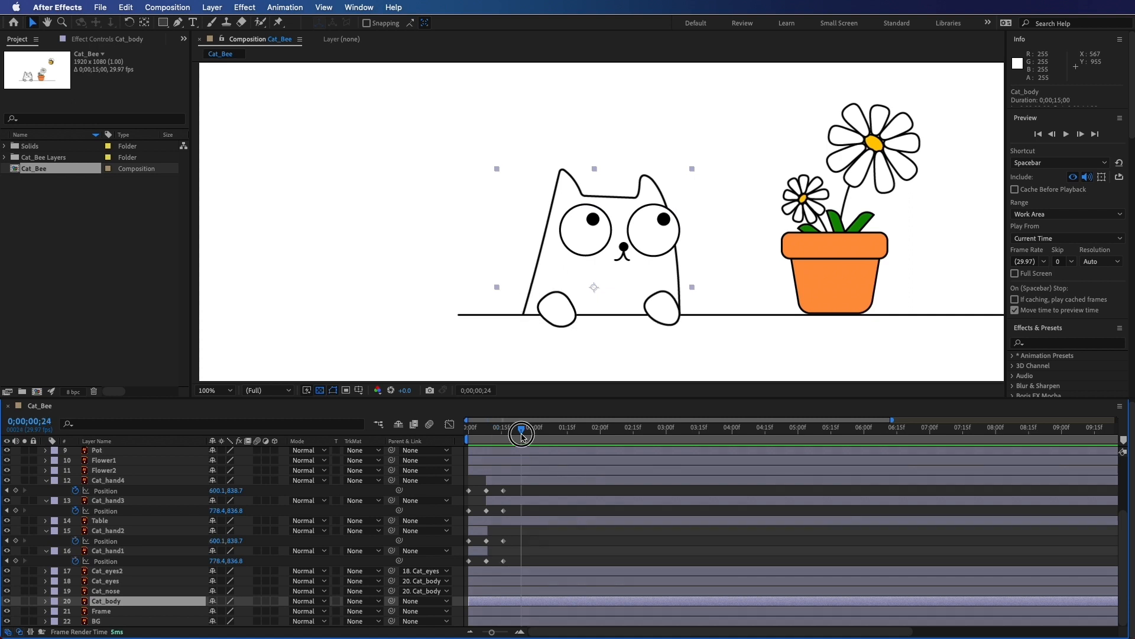
left_click_drag(524, 431, 527, 433)
key("p")
left_click(75, 611)
Step: Keyframe Cat_body slightly higher just before its resting keyframe and below the table at 596.2, 1066.6 at about 0;00;00;10, and preview the rise
left_click(518, 429)
left_click_drag(518, 430, 517, 430)
left_click_drag(620, 239, 613, 227)
left_click_drag(517, 430, 490, 430)
left_click_drag(605, 262, 566, 366)
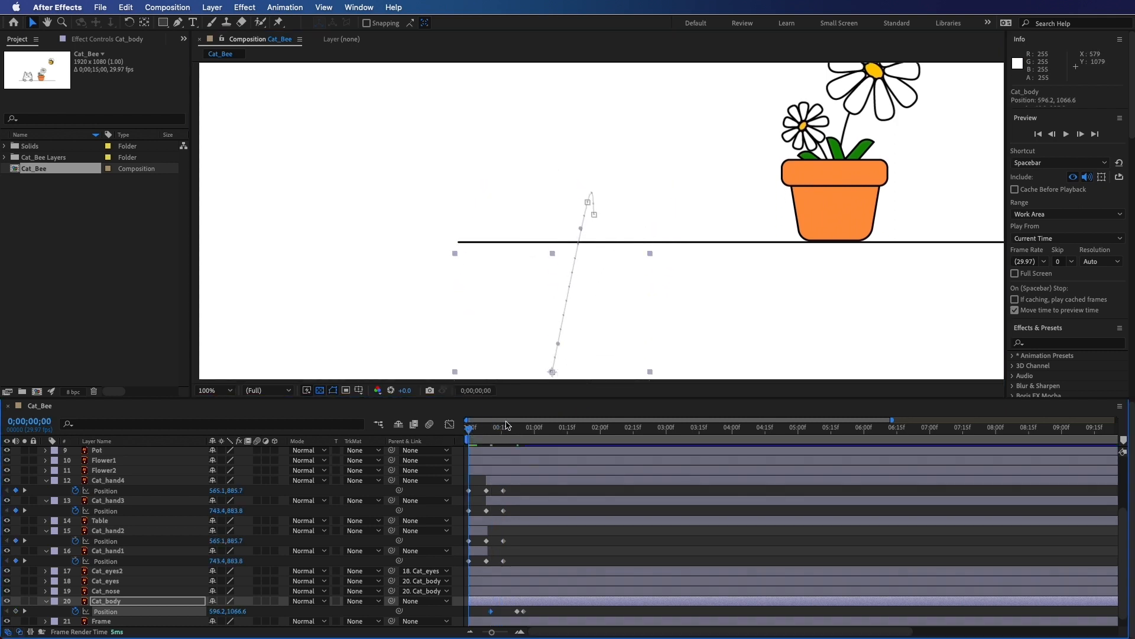
key("space")
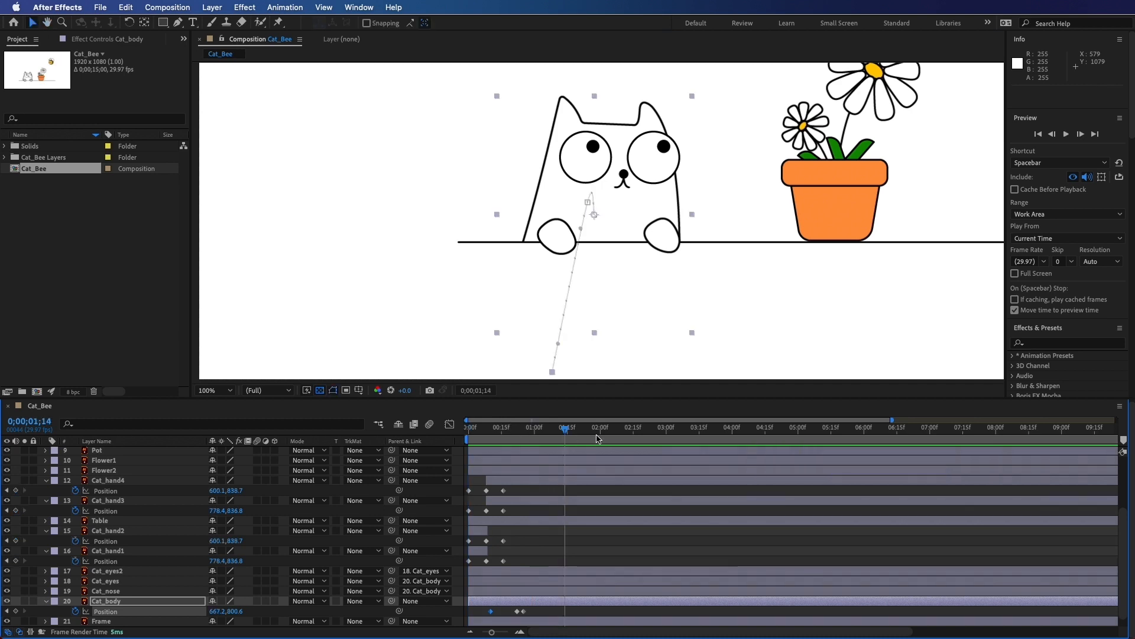
Step: Add Position keyframes holding Cat_hand4 and Cat_hand3 in place at 0;00;01;15
left_click(570, 431)
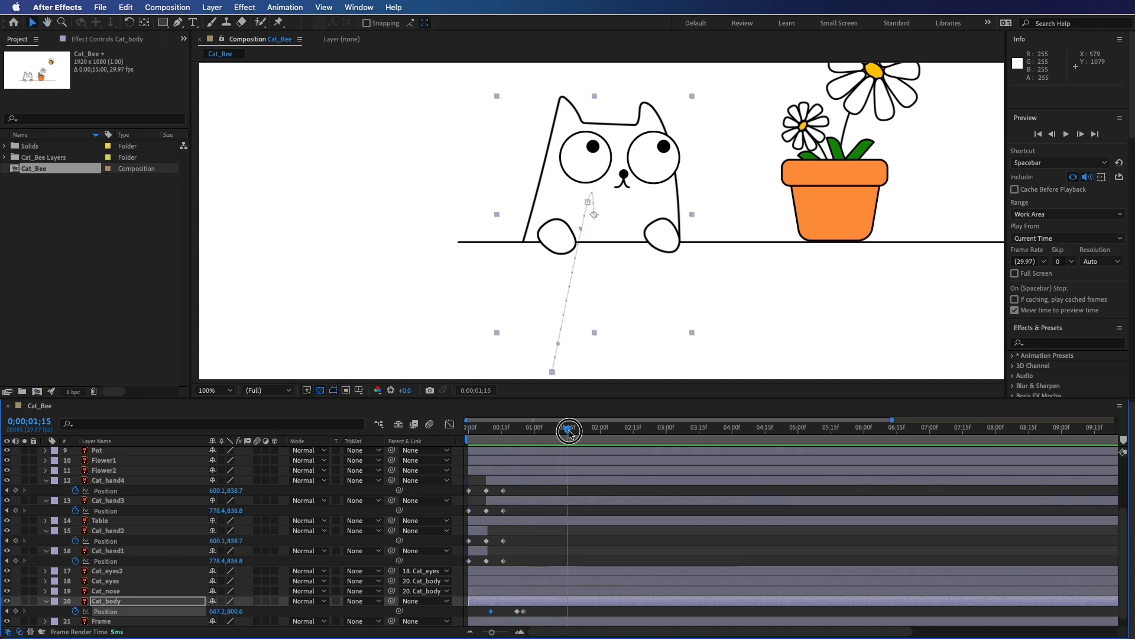
left_click(540, 492)
left_click(540, 501)
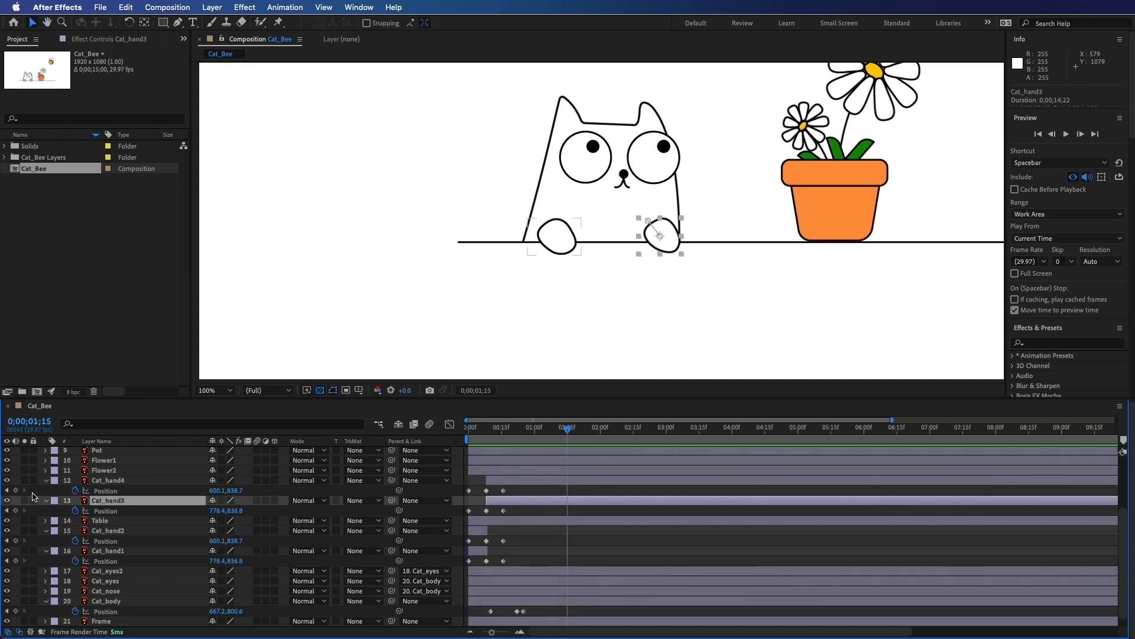
left_click(16, 490)
left_click(16, 511)
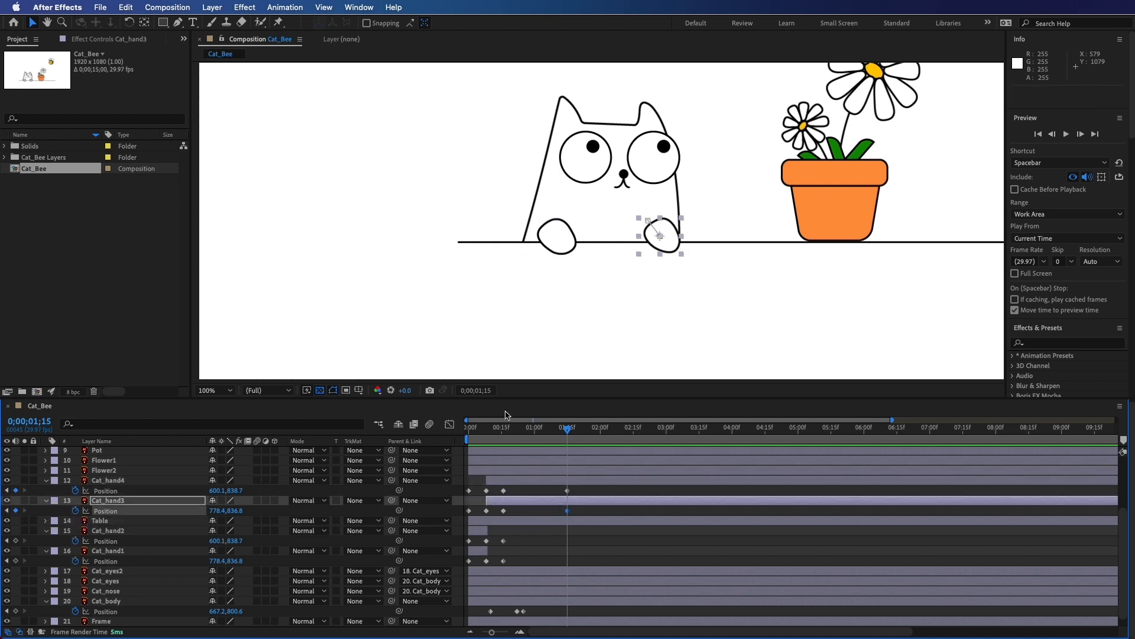
Step: At 0;00;01;25, shift Cat_hand3 sideways to 819.4, 836.8 and Cat_hand4 to 639.1, 838.7
left_click(590, 430)
left_click_drag(593, 432, 596, 432)
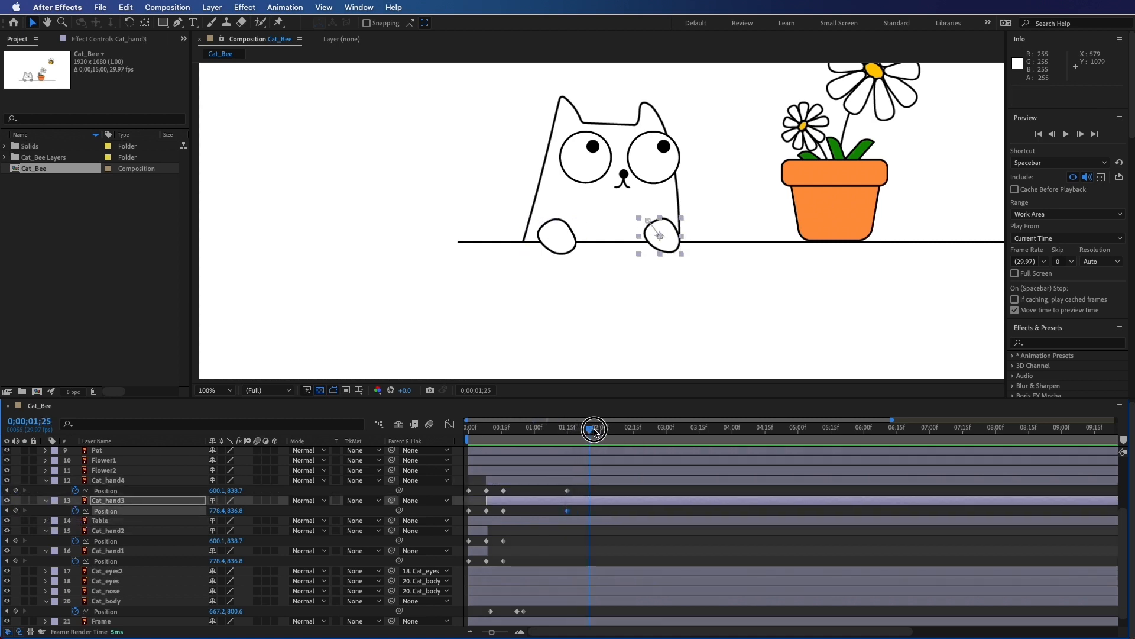
left_click_drag(675, 243, 700, 242)
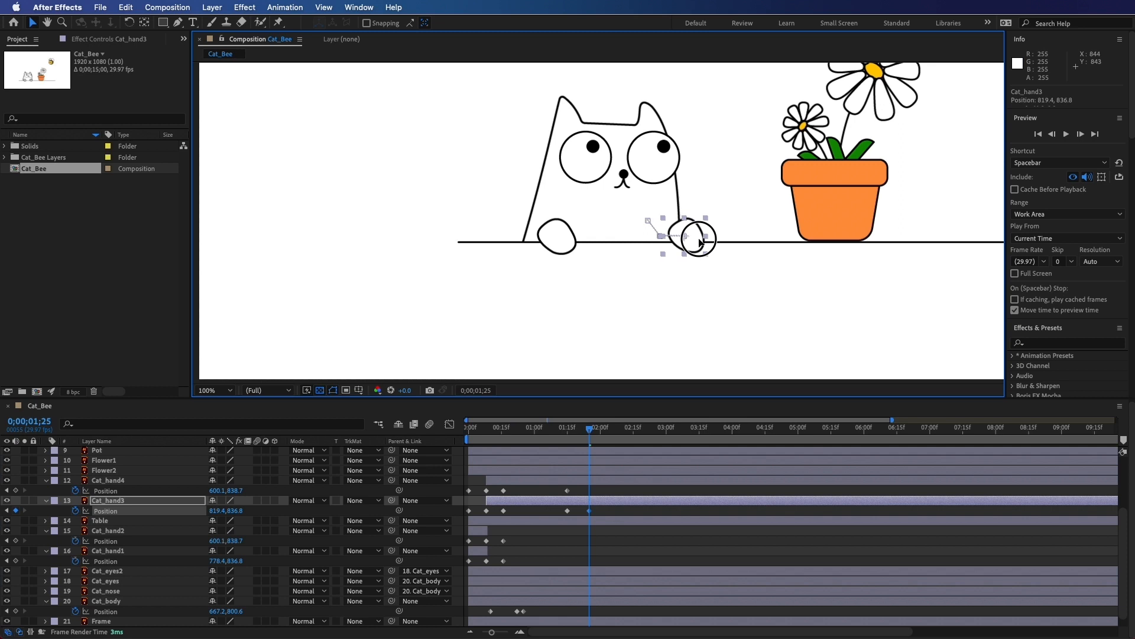
left_click_drag(571, 244, 597, 243)
Step: Convert Cat_hand4's last motion path point with the Convert Vertex tool and bend the sideways path upward into an arc
key("period")
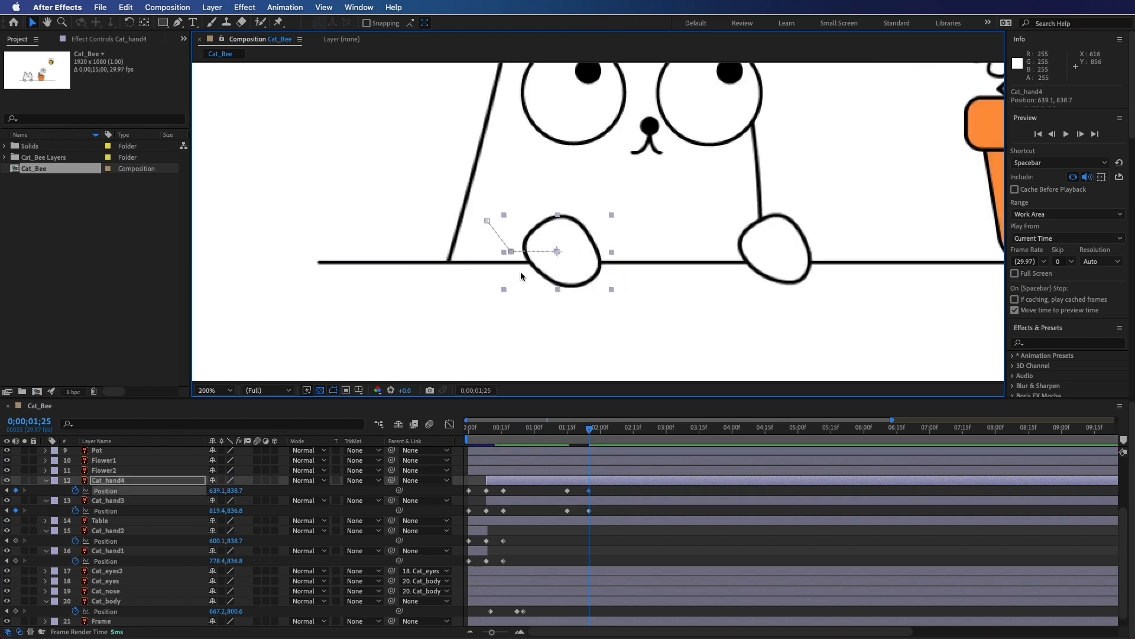
key("period")
left_click_drag(178, 22, 237, 73)
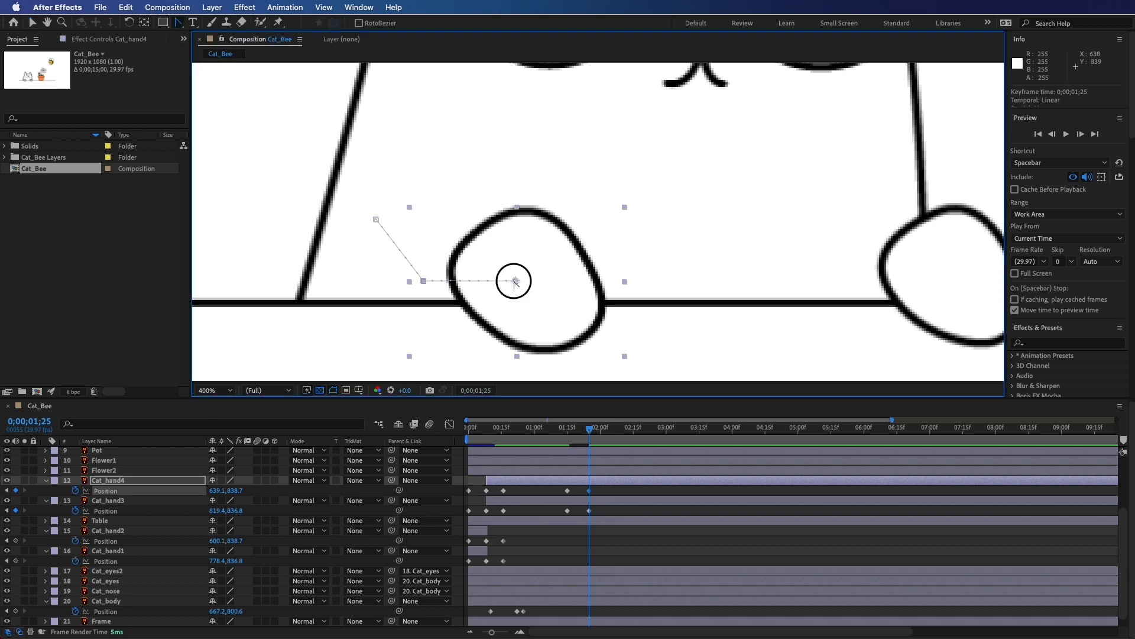
left_click(31, 24)
left_click_drag(501, 281, 464, 231)
Step: Convert the end point of Cat_hand3's motion path and curve its sideways path upward into a matching arc
left_click_drag(979, 340, 720, 343)
left_click(717, 292)
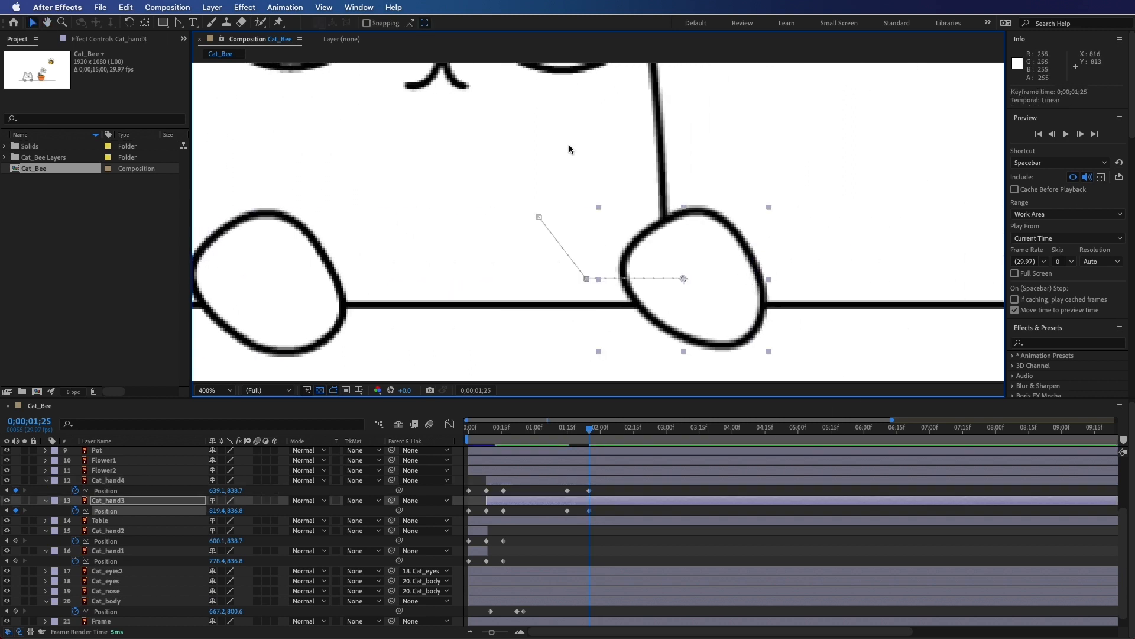
left_click(179, 24)
left_click(684, 280)
left_click(33, 23)
left_click_drag(669, 277, 626, 223)
key("comma")
key("comma")
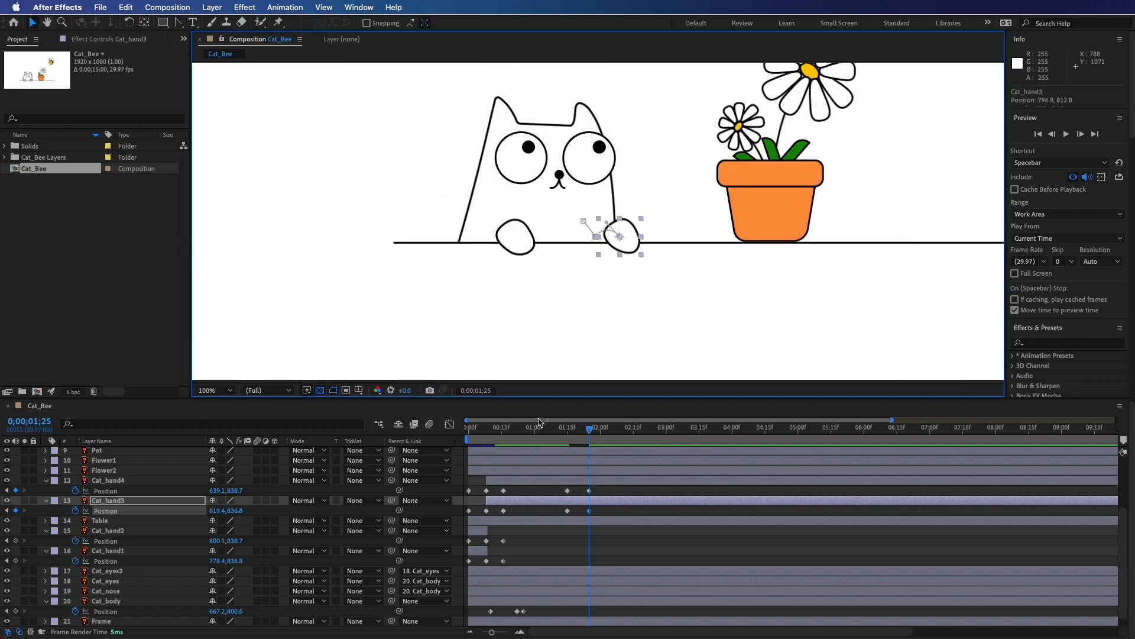
Step: Delay Cat_hand4's last two Position keyframes so the second falls at 0;00;02;01, and preview the staggered hands
left_click(556, 438)
left_click_drag(589, 490, 603, 495)
key("space")
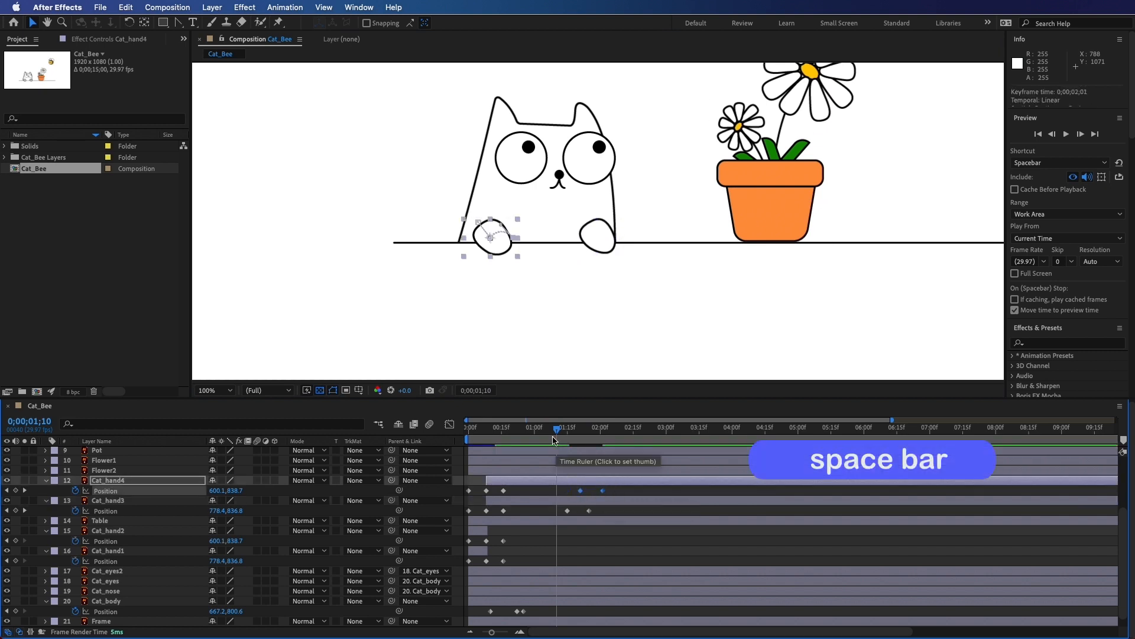
Step: Add a holding Position keyframe for Cat_body at 0;00;01;24 and move the body to 700.2, 799.6 at 0;00;02;07
left_click_drag(603, 438, 580, 439)
scroll(590, 503, "down", 1)
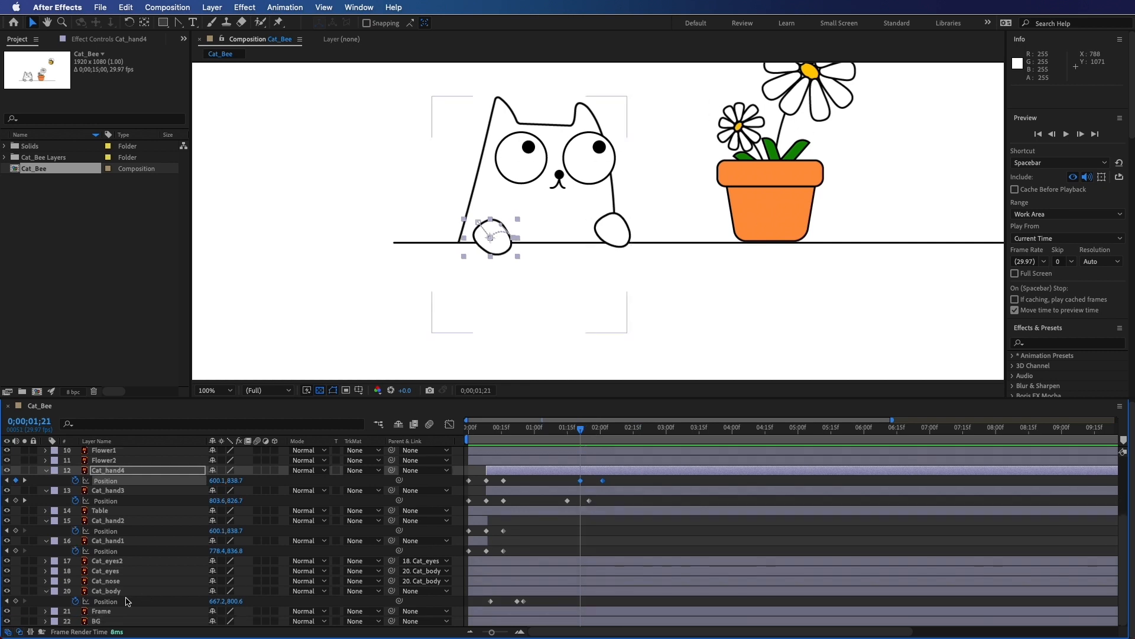
left_click(16, 601)
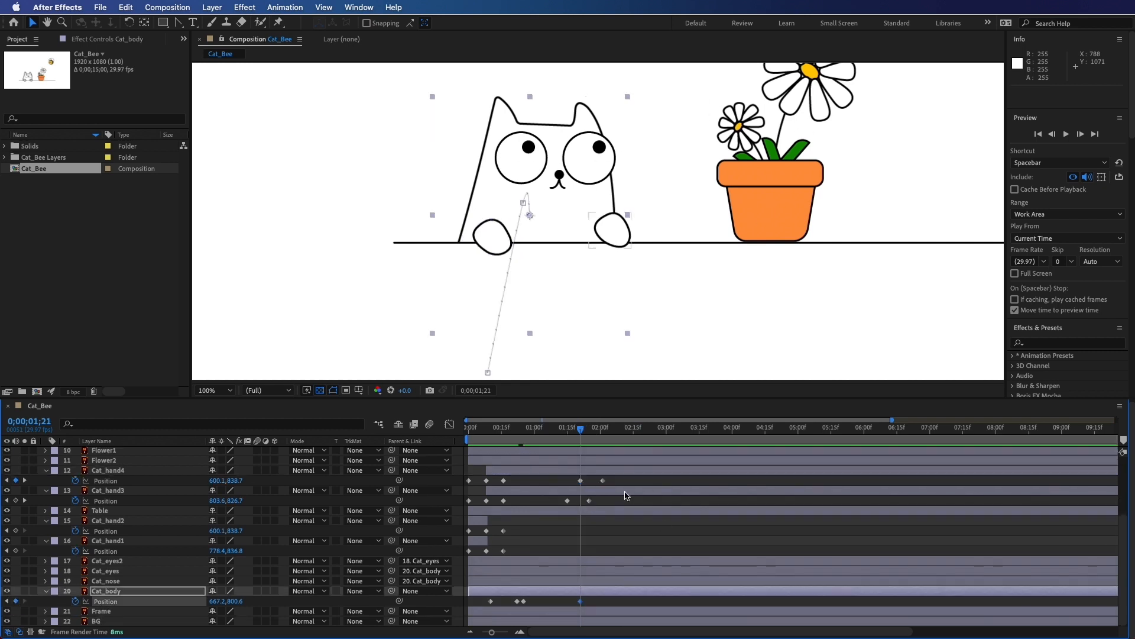
left_click(616, 438)
left_click_drag(582, 602, 587, 602)
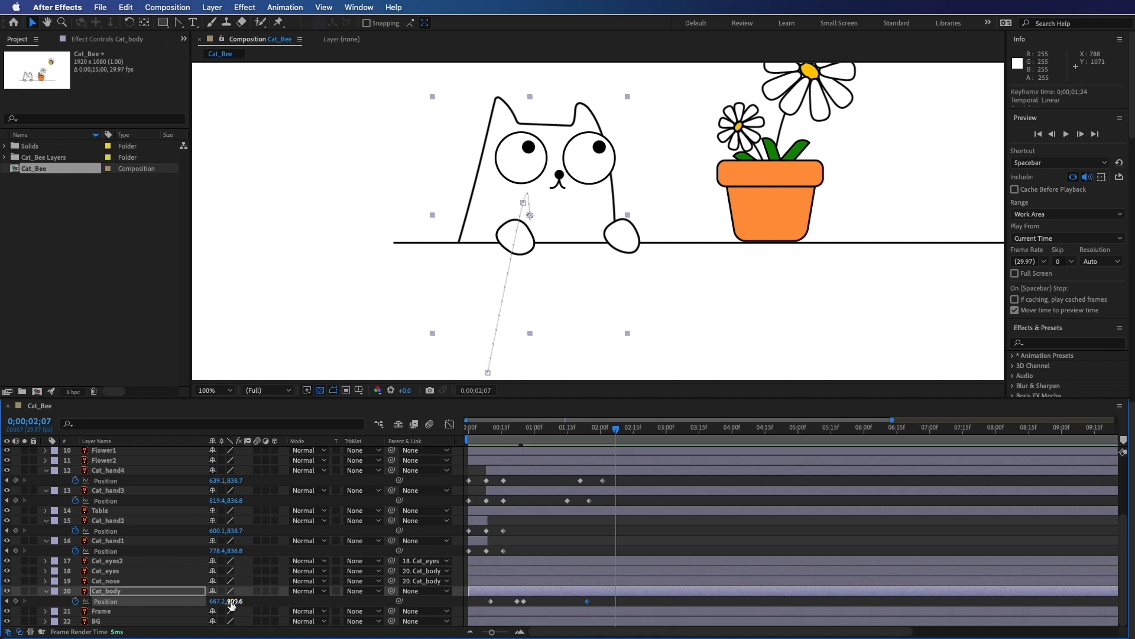
left_click_drag(590, 237, 611, 237)
Step: Preview the cat's hands and body shifting sideways from 0;00;01;07
left_click(550, 430)
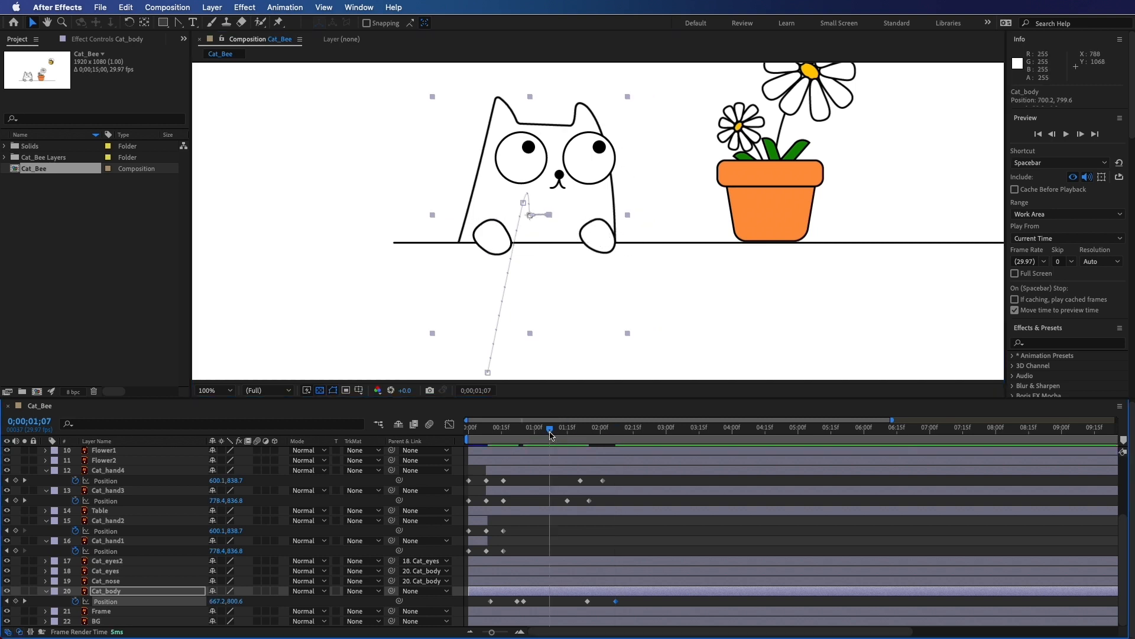
key("space")
key("space")
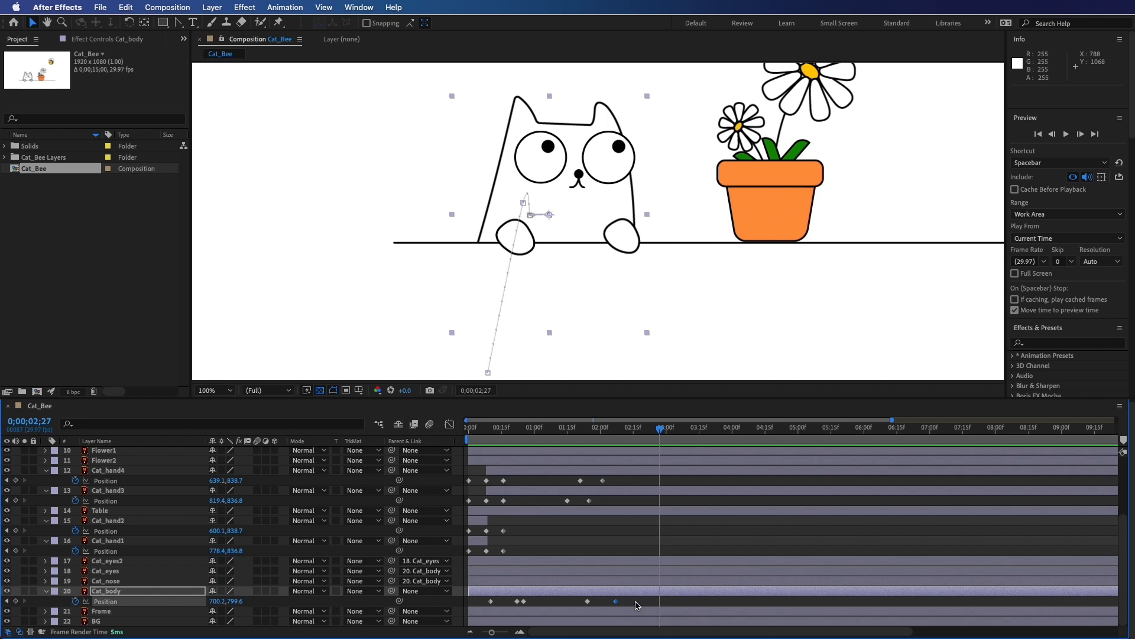
Step: Apply Easy Ease to all Position keyframes of the four cat hand layers and Cat_body
left_click_drag(642, 604, 459, 473)
right_click(501, 482)
mouse_move(542, 621)
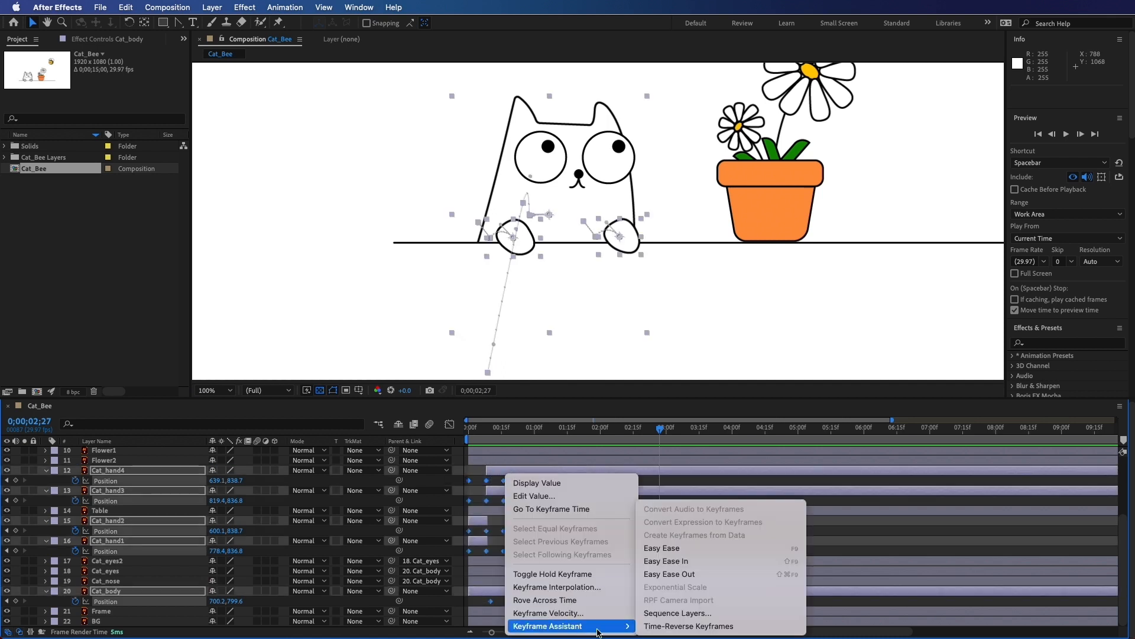
left_click(666, 553)
Step: Preview the eased cat animation from the start of the composition
key("Home")
key("space")
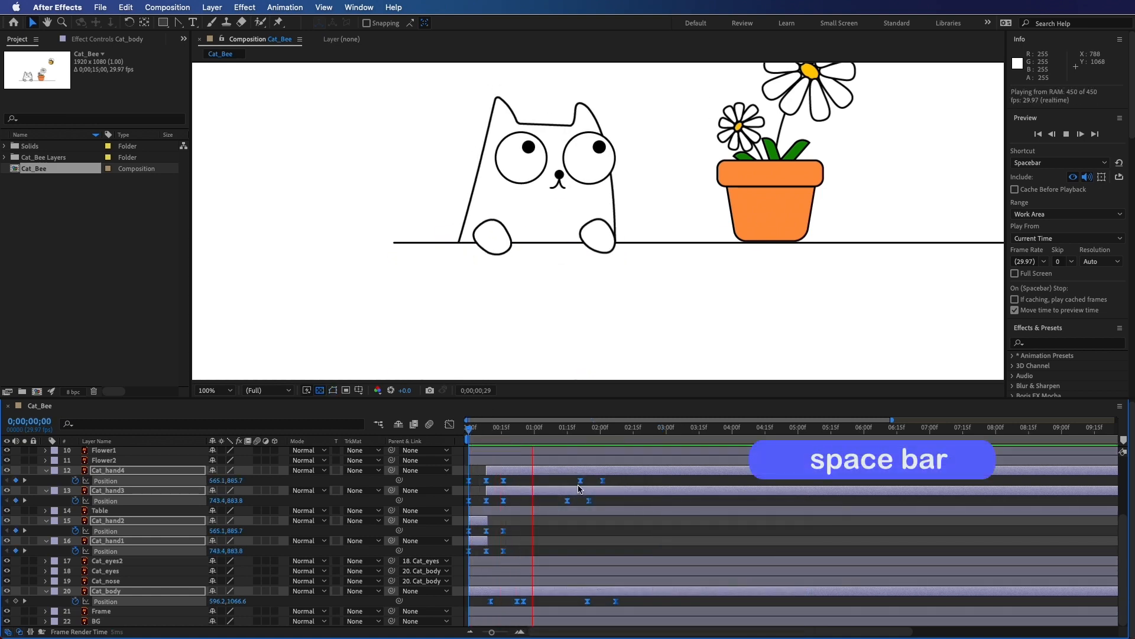
key("space")
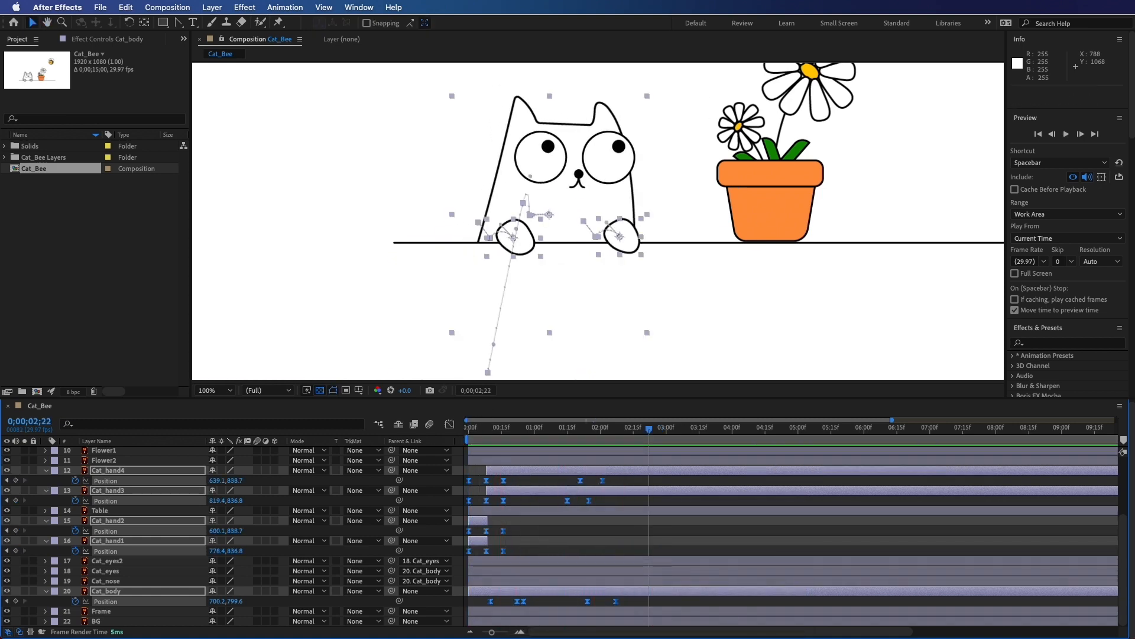